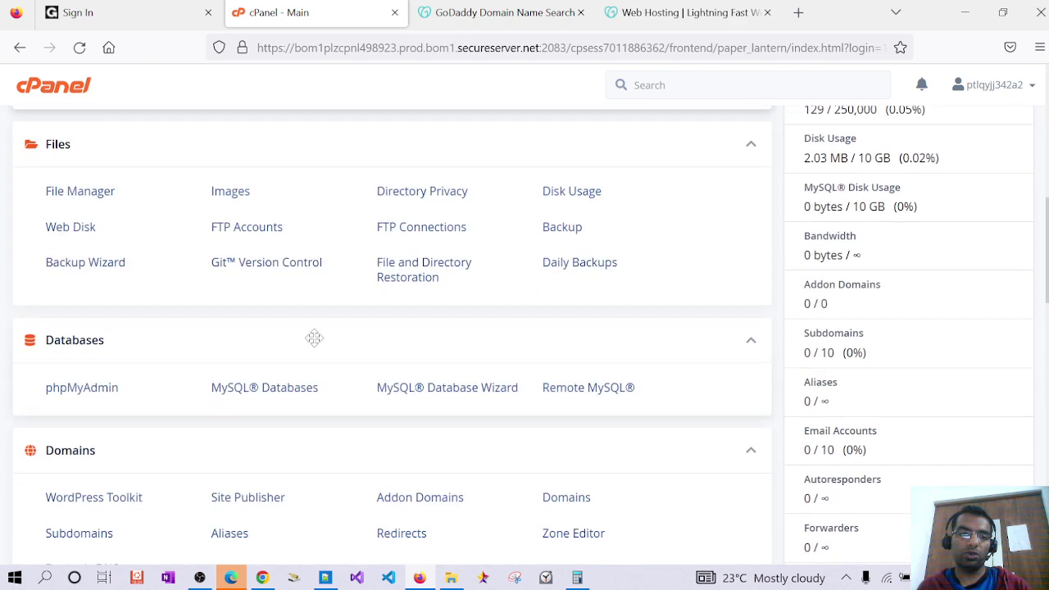
Look over the cPanel tool sections, then switch to the GoDaddy sign-in tab
{"action": "scroll", "coordinate": [318, 345], "scroll_direction": "up", "scroll_amount": 4}
{"action": "scroll", "coordinate": [318, 344], "scroll_direction": "up", "scroll_amount": 3}
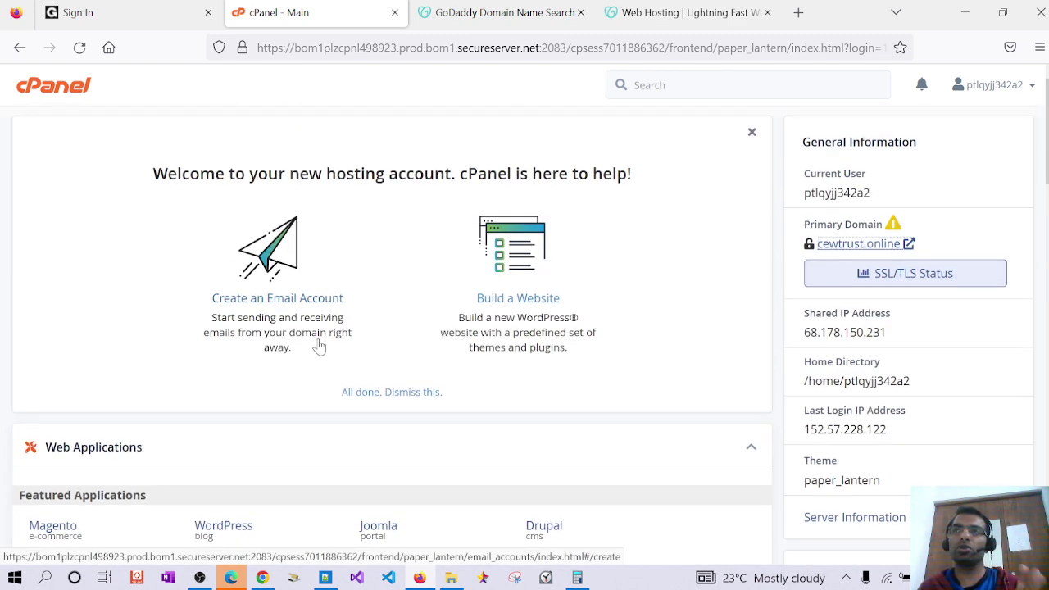
{"action": "scroll", "coordinate": [319, 346], "scroll_direction": "down", "scroll_amount": 10}
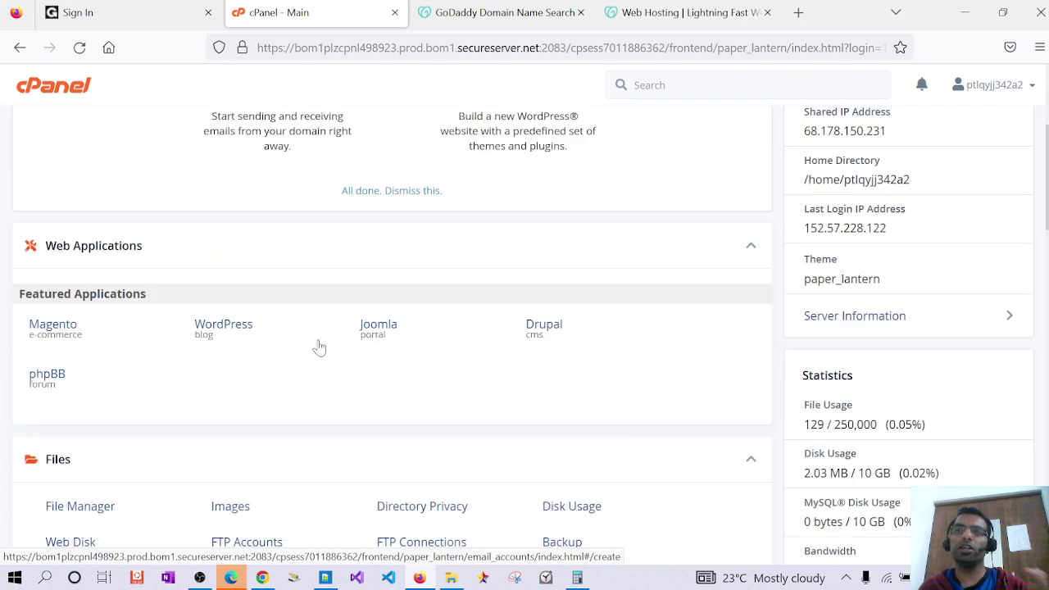
{"action": "scroll", "coordinate": [320, 346], "scroll_direction": "down", "scroll_amount": 2}
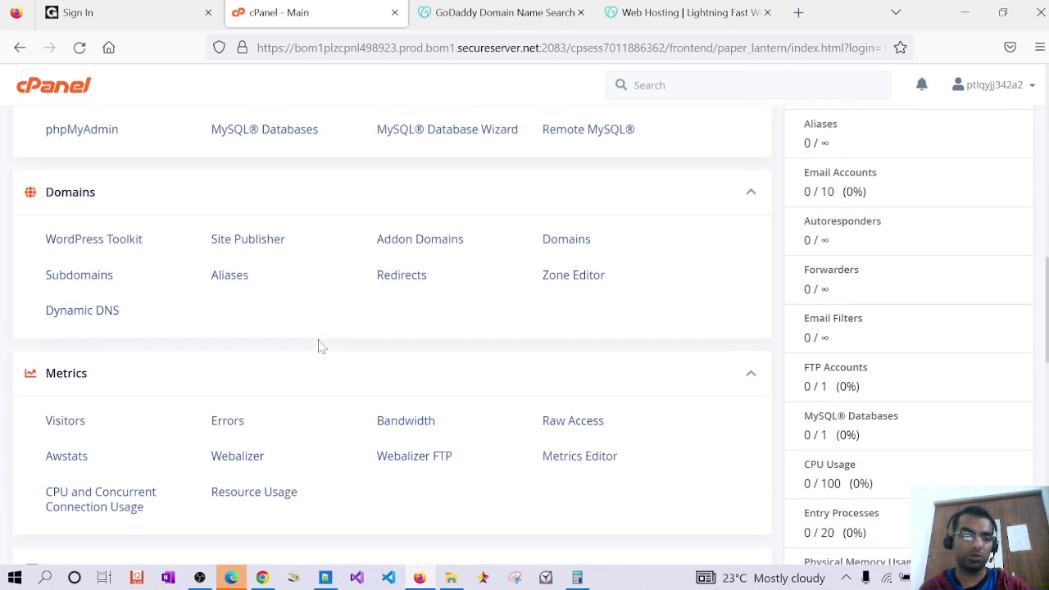
{"action": "scroll", "coordinate": [320, 346], "scroll_direction": "down", "scroll_amount": 3}
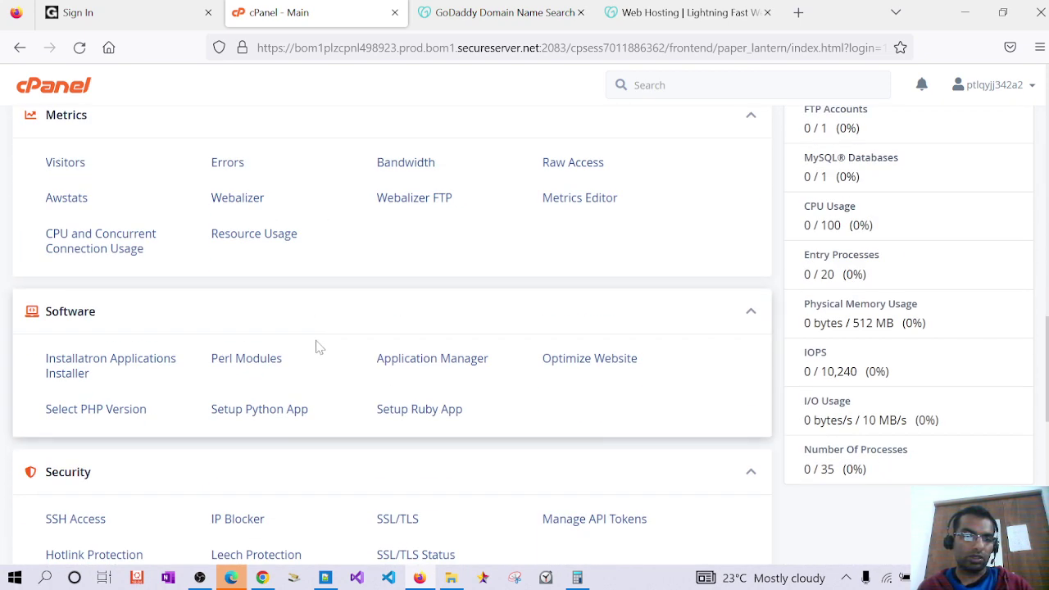
{"action": "scroll", "coordinate": [318, 346], "scroll_direction": "up", "scroll_amount": 15}
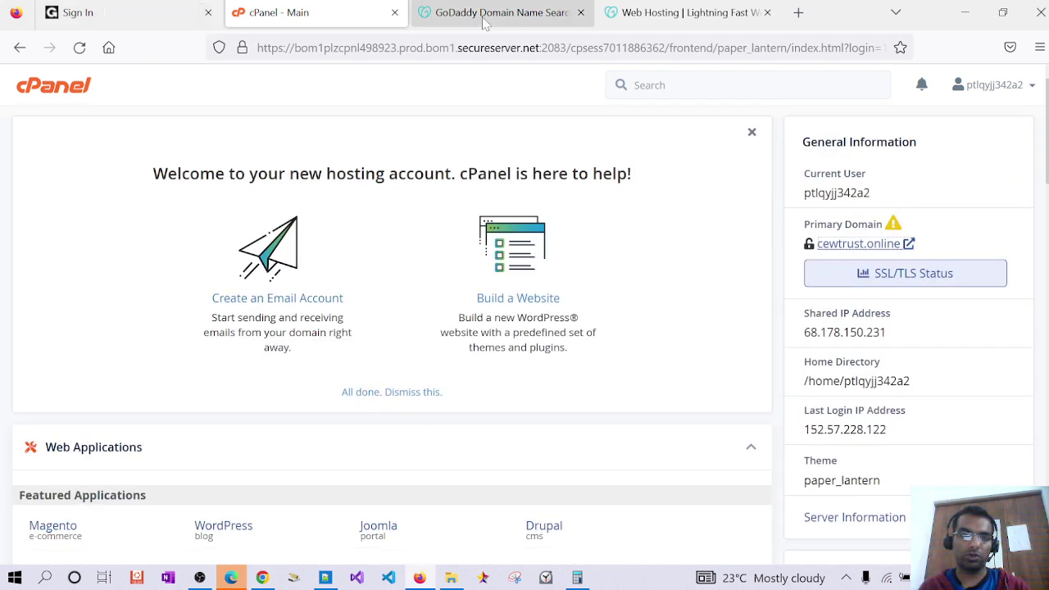
{"action": "left_click", "coordinate": [130, 17]}
Enter the GoDaddy account password, correcting a typo, and sign in
{"action": "left_click", "coordinate": [737, 294]}
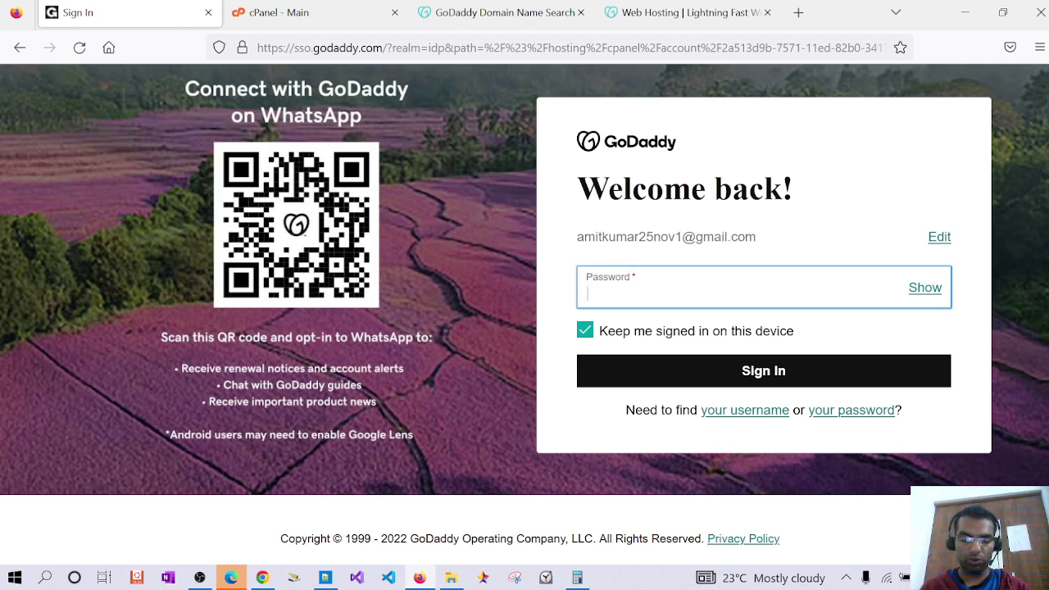
{"action": "type", "text": "••"}
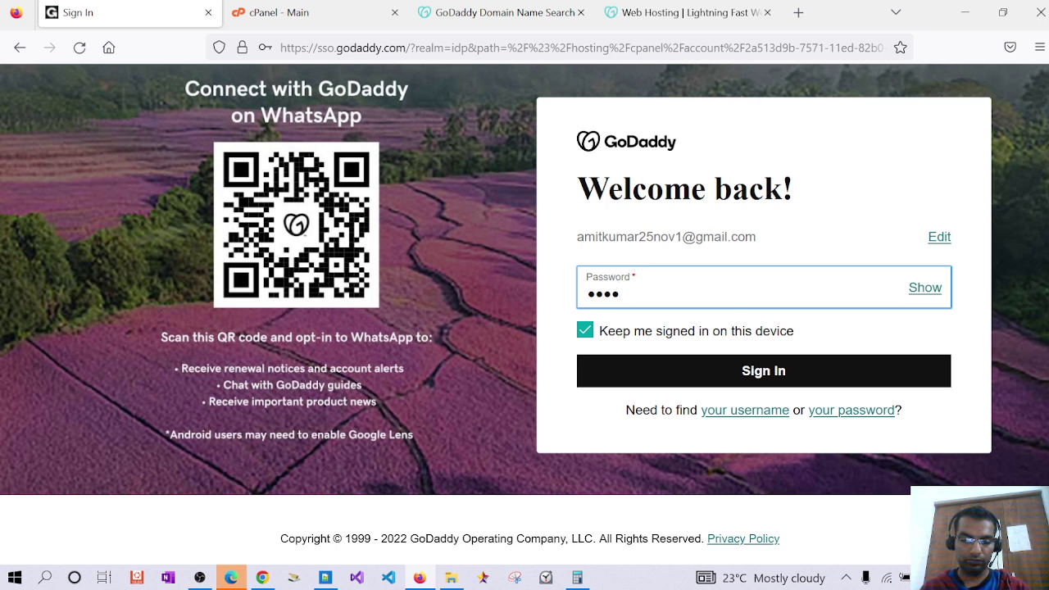
{"action": "key", "text": "BackSpace"}
{"action": "key", "text": "BackSpace"}
{"action": "type", "text": "••••••••"}
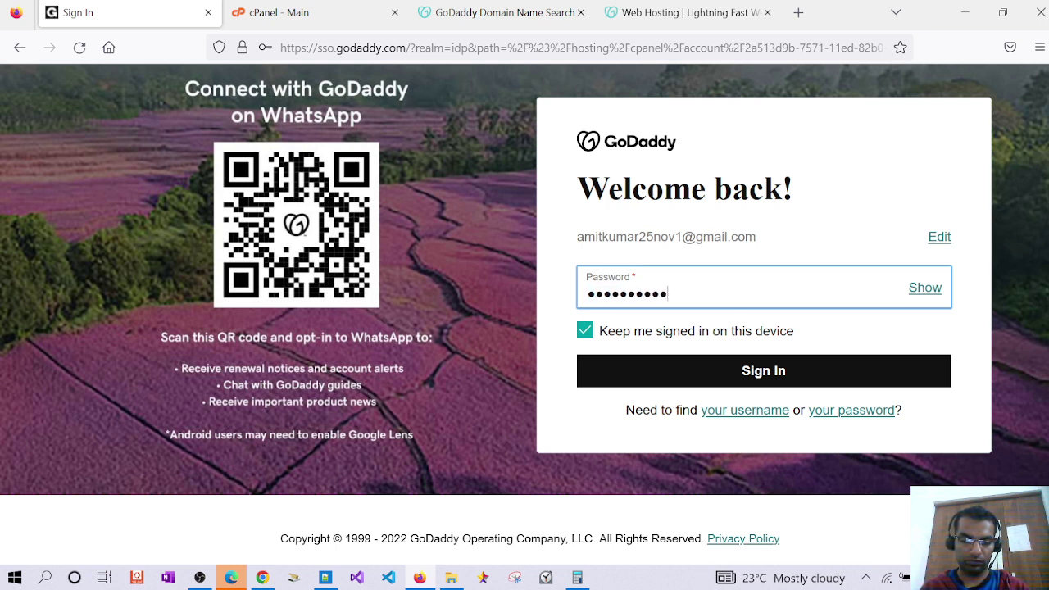
{"action": "type", "text": "•••"}
{"action": "key", "text": "Return"}
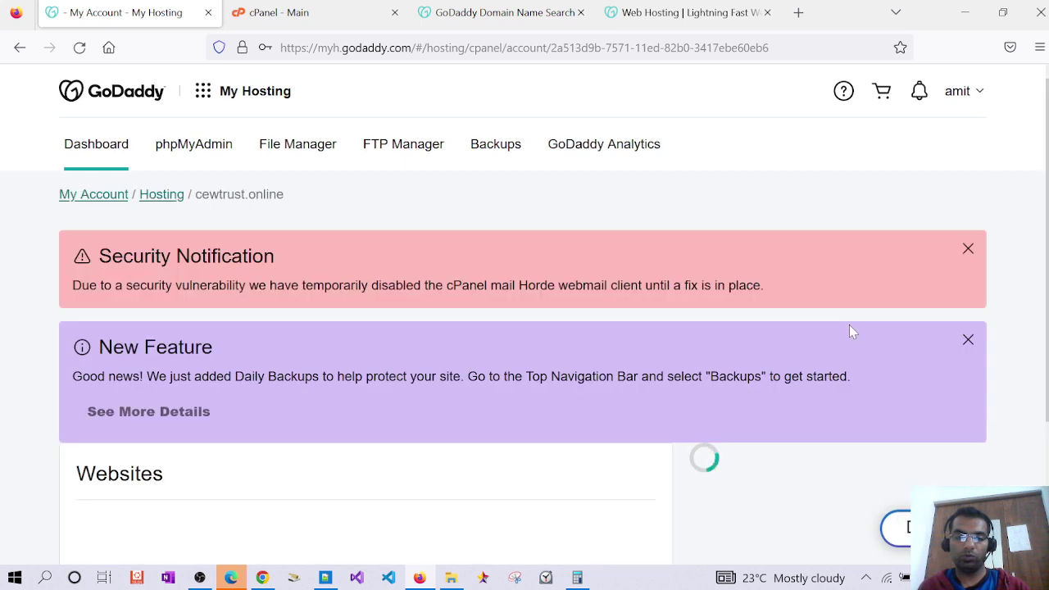
Confirm Starter Hosting lists no installed applications, then return to cPanel's Software section
{"action": "scroll", "coordinate": [758, 316], "scroll_direction": "down", "scroll_amount": 2}
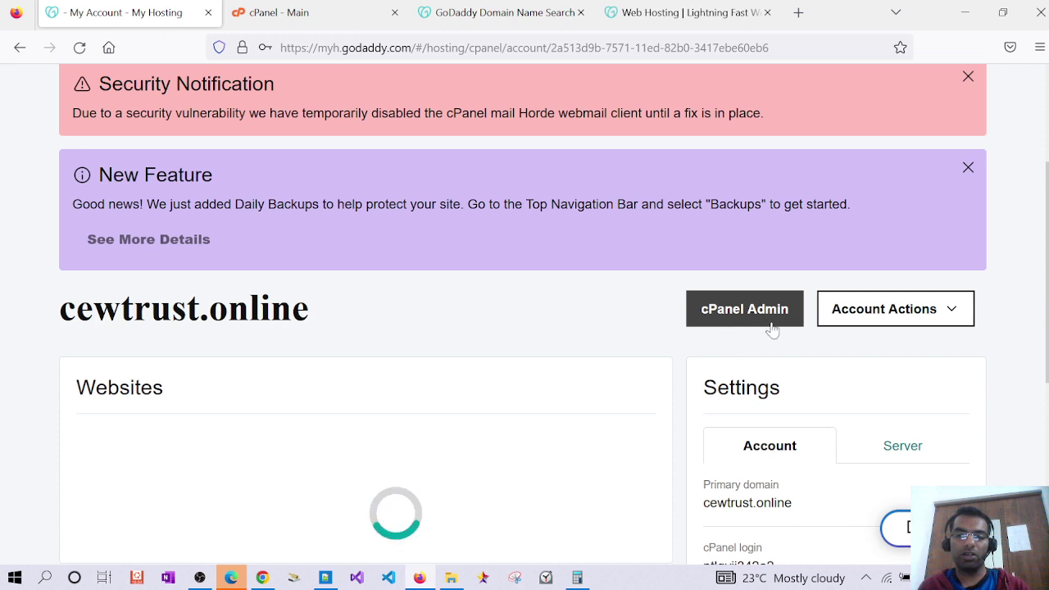
{"action": "scroll", "coordinate": [773, 330], "scroll_direction": "down", "scroll_amount": 2}
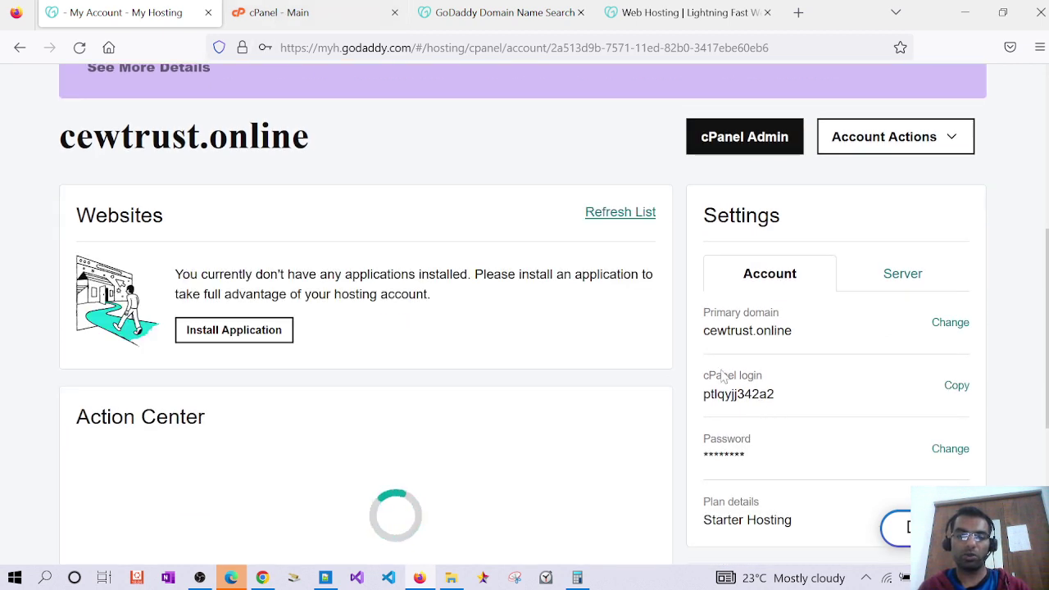
{"action": "left_click", "coordinate": [279, 12]}
{"action": "scroll", "coordinate": [315, 285], "scroll_direction": "down", "scroll_amount": 12}
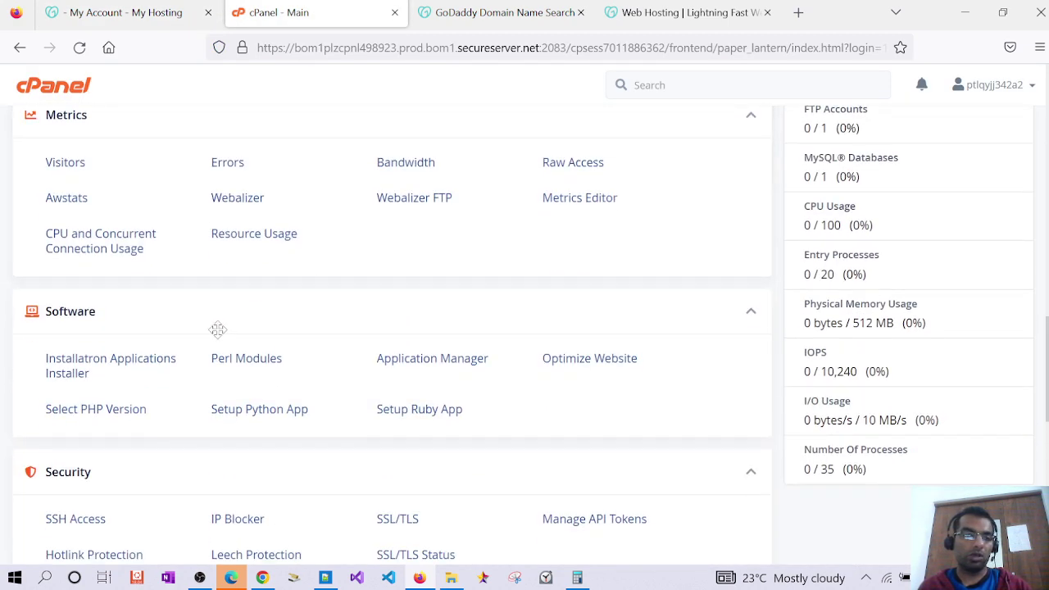
Search Installatron for 'wordpress' and dismiss the analytics consent prompt
{"action": "left_click", "coordinate": [147, 368]}
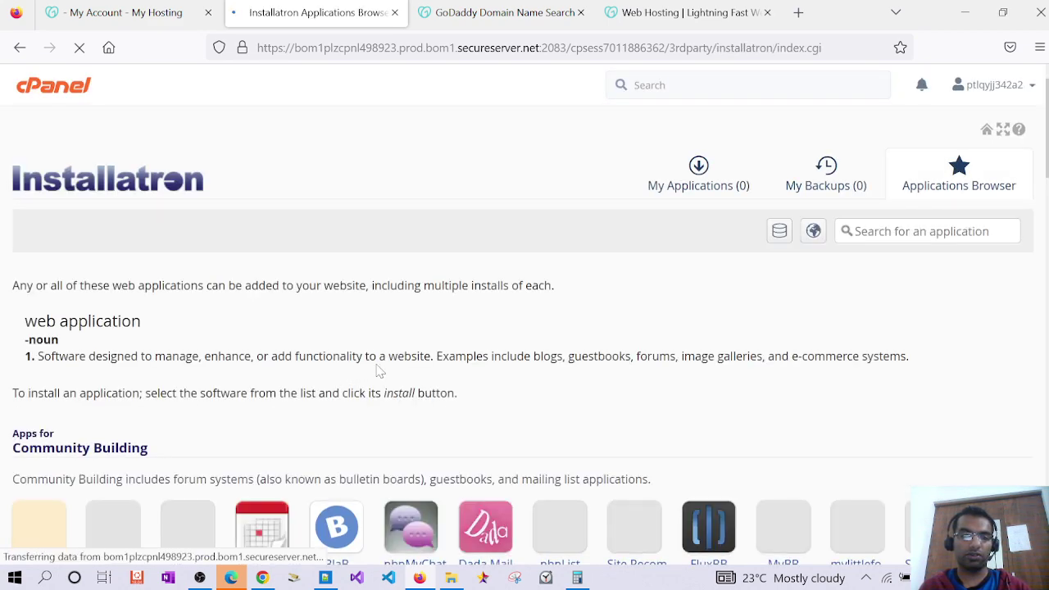
{"action": "left_click", "coordinate": [926, 231]}
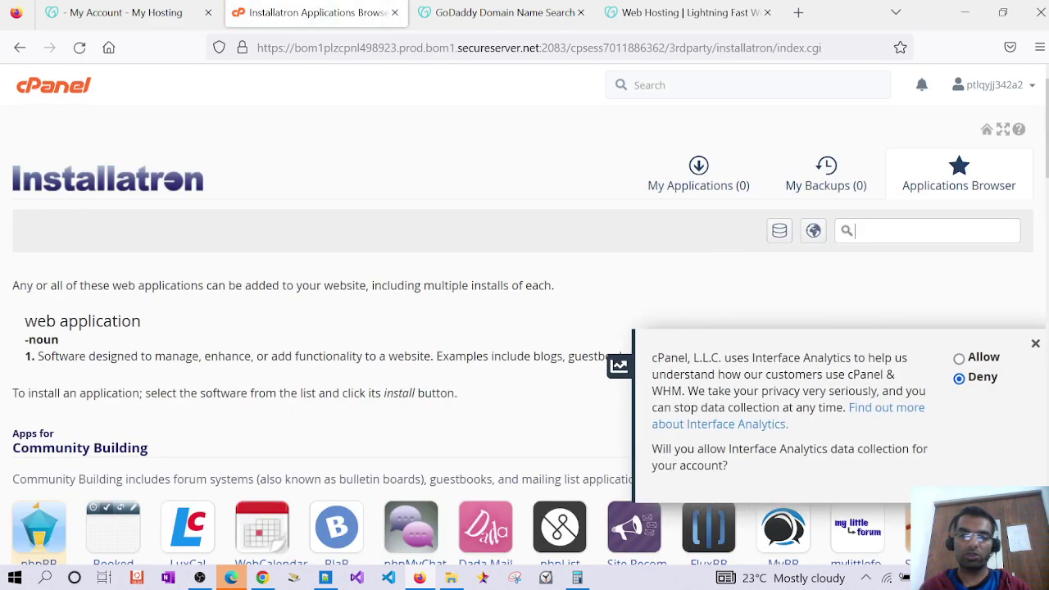
{"action": "type", "text": "wordpress"}
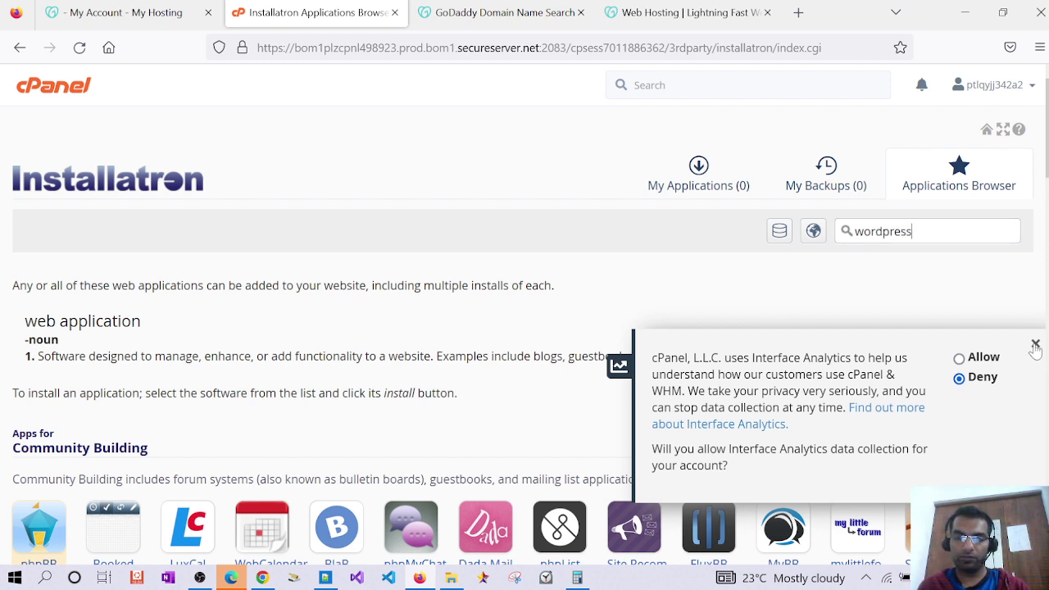
{"action": "left_click", "coordinate": [1035, 344]}
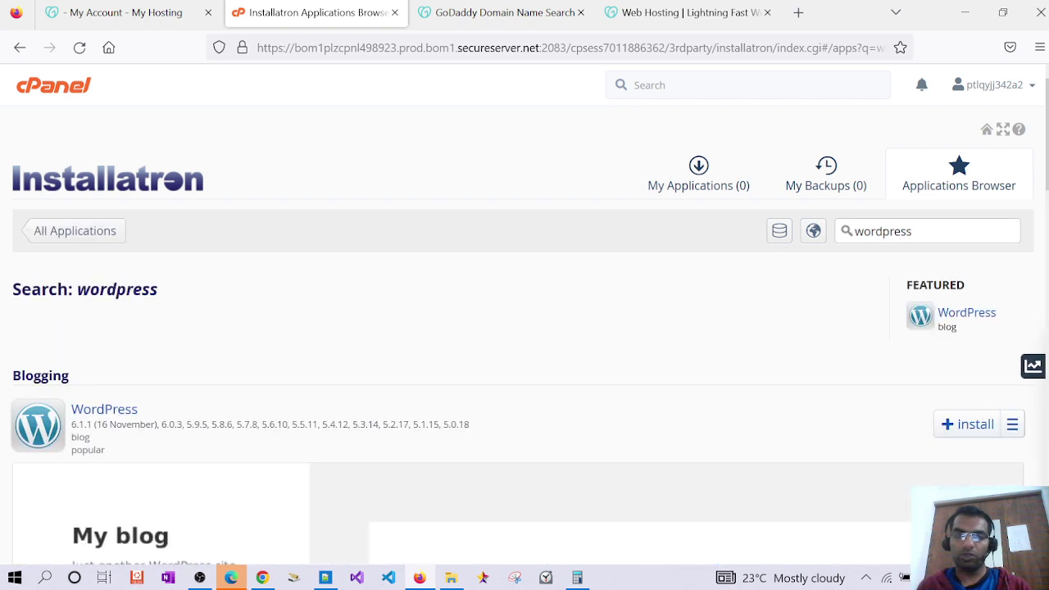
{"action": "scroll", "coordinate": [228, 376], "scroll_direction": "down", "scroll_amount": 6}
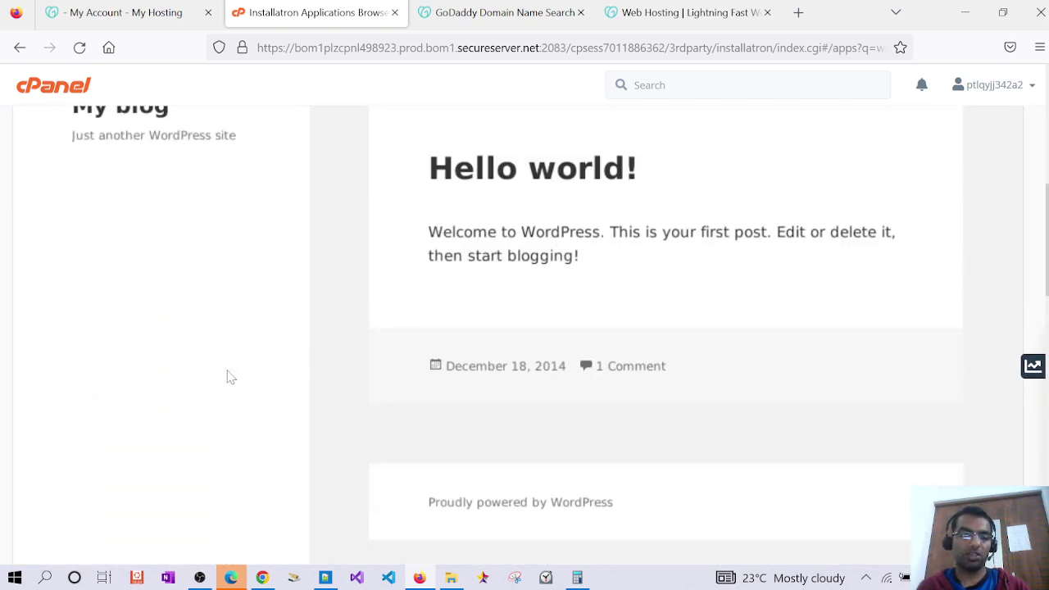
{"action": "scroll", "coordinate": [231, 377], "scroll_direction": "down", "scroll_amount": 6}
{"action": "scroll", "coordinate": [233, 373], "scroll_direction": "up", "scroll_amount": 2}
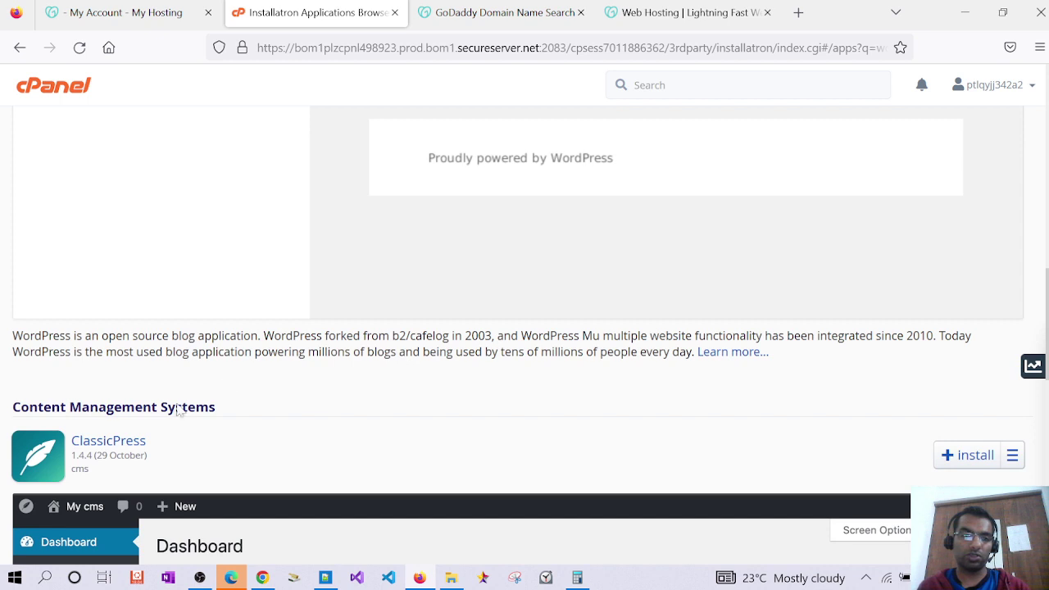
{"action": "scroll", "coordinate": [183, 422], "scroll_direction": "up", "scroll_amount": 5}
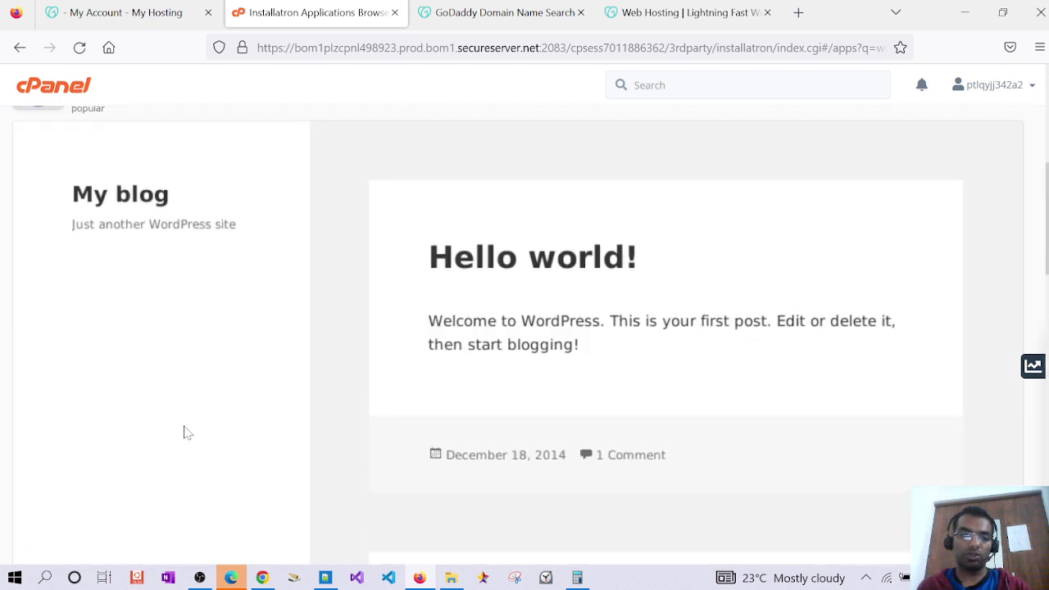
{"action": "scroll", "coordinate": [184, 433], "scroll_direction": "up", "scroll_amount": 4}
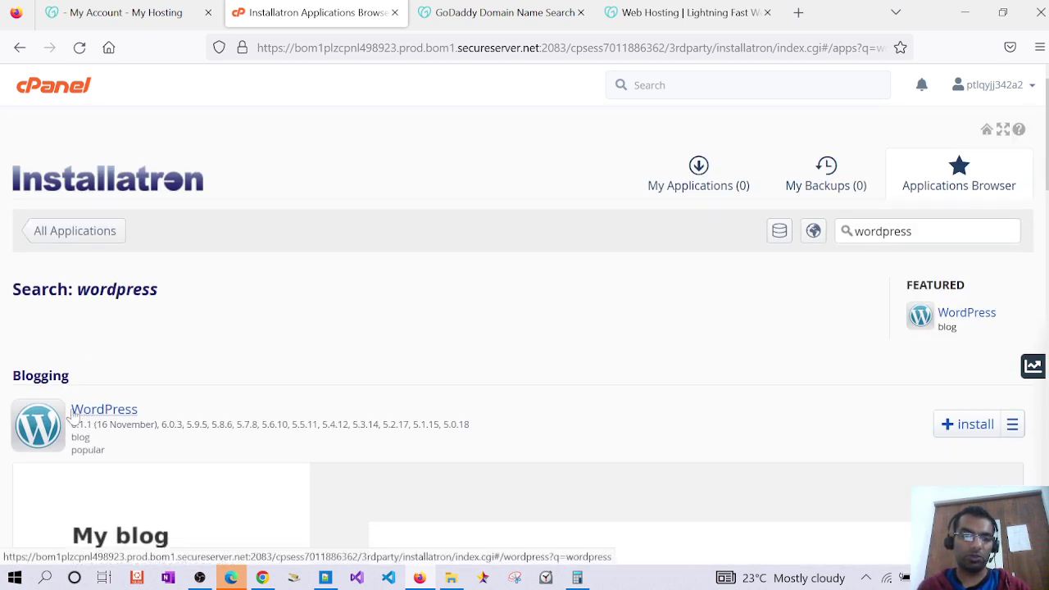
Start the WordPress install and keep cewtrust.online as the target domain
{"action": "left_click", "coordinate": [961, 424]}
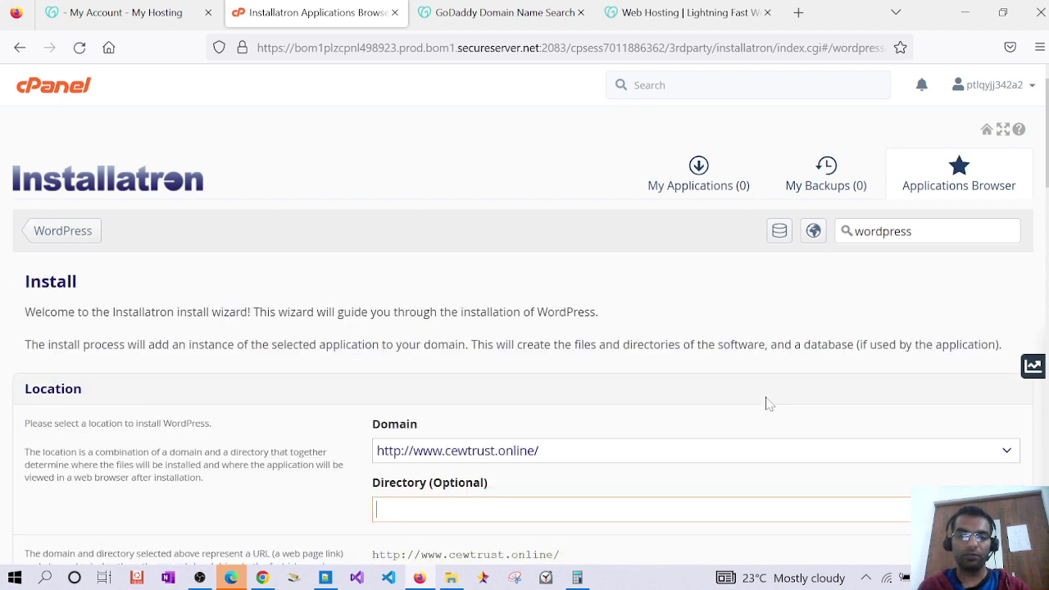
{"action": "scroll", "coordinate": [755, 408], "scroll_direction": "down", "scroll_amount": 2}
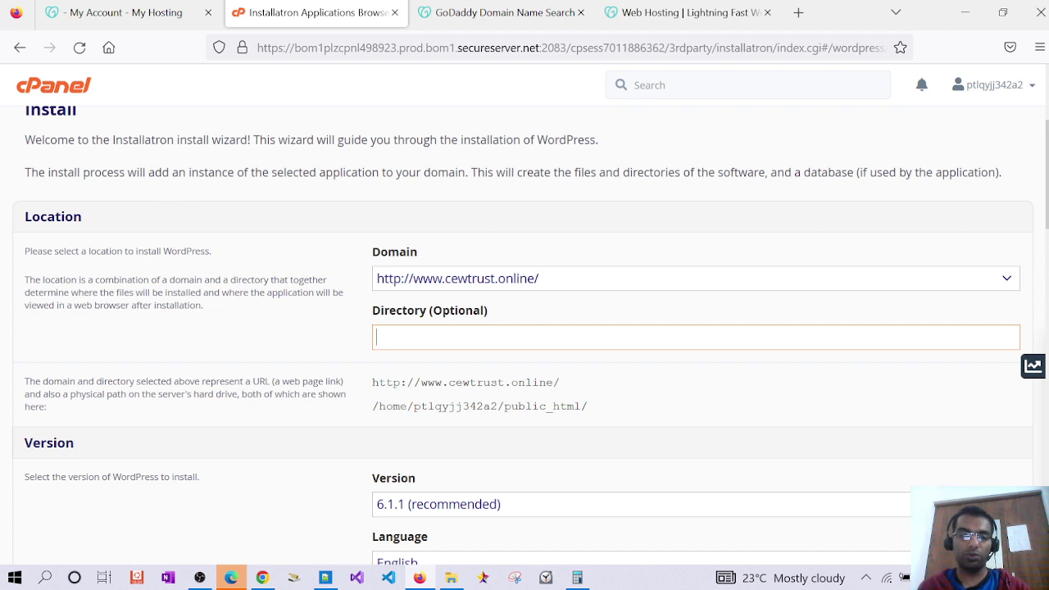
{"action": "left_click", "coordinate": [426, 279]}
{"action": "left_click", "coordinate": [361, 279]}
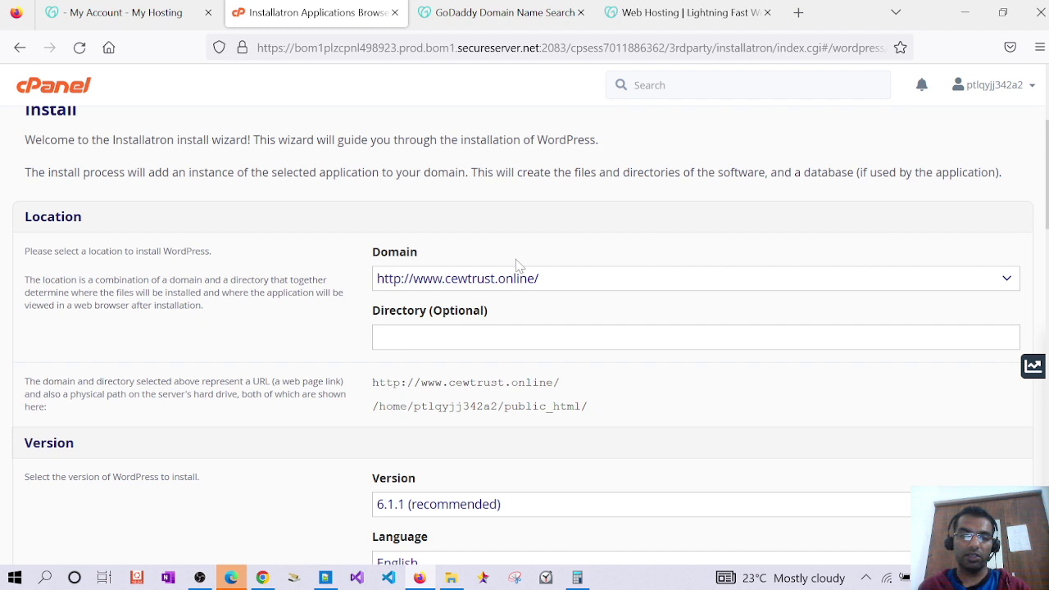
Check the public_html install path and site URL, keeping version 6.1.1 and English
{"action": "scroll", "coordinate": [517, 265], "scroll_direction": "down", "scroll_amount": 2}
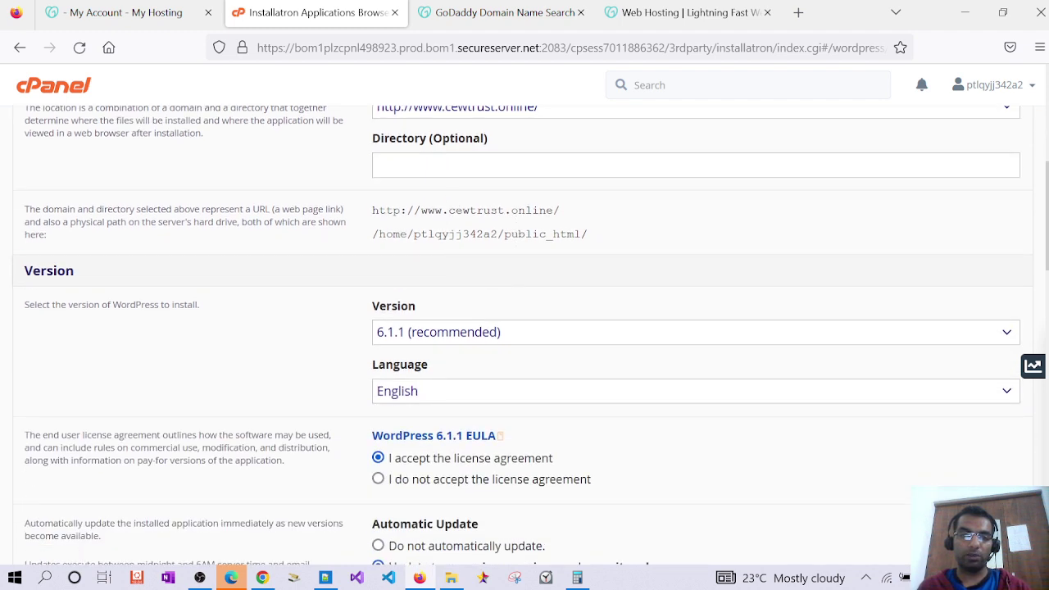
{"action": "left_click_drag", "start_coordinate": [589, 234], "coordinate": [368, 239]}
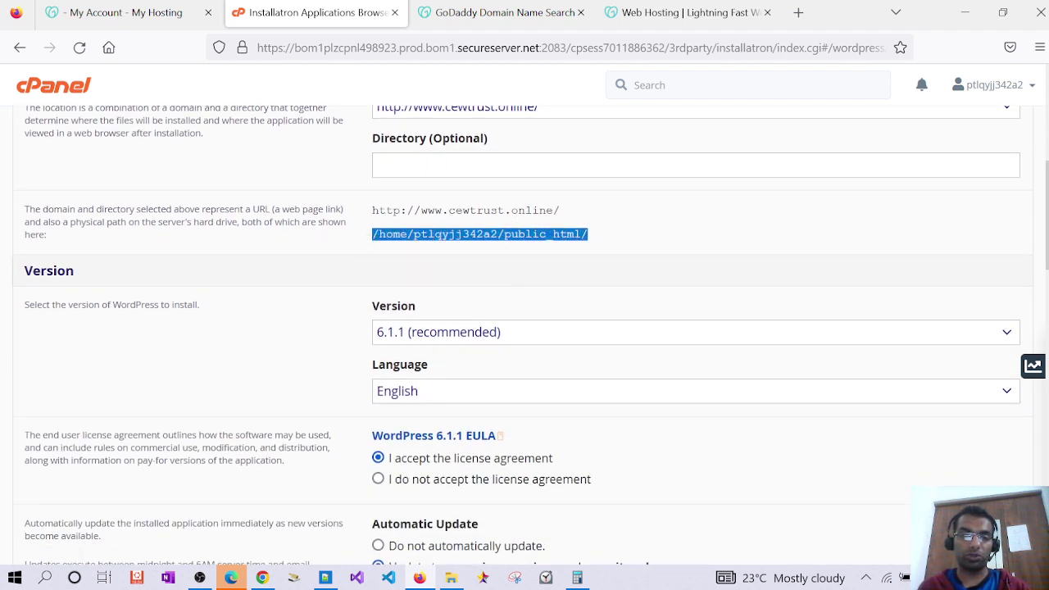
{"action": "double_click", "coordinate": [542, 235]}
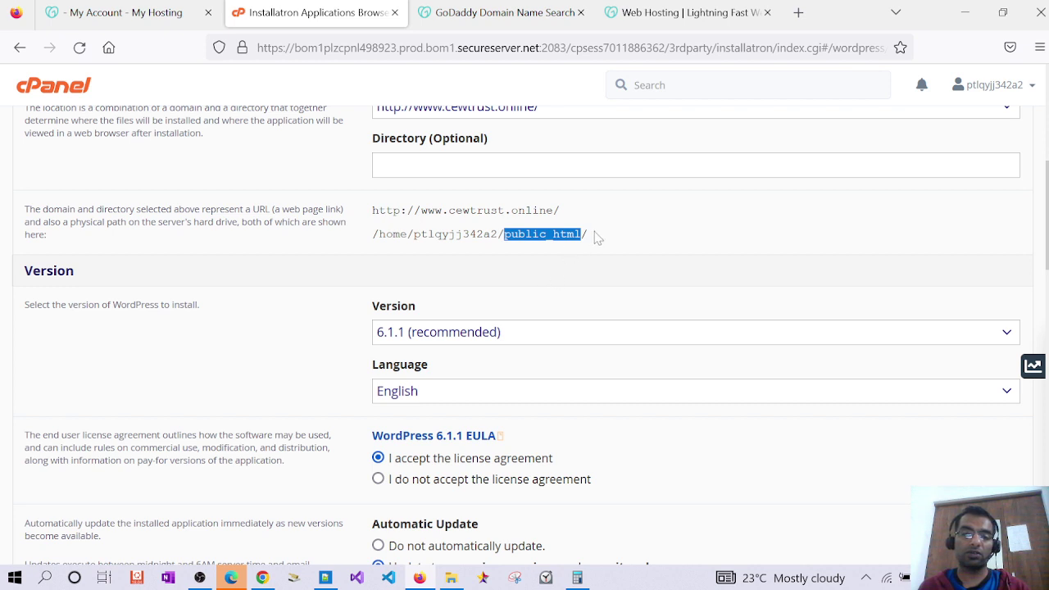
{"action": "left_click_drag", "start_coordinate": [379, 234], "coordinate": [498, 234]}
{"action": "double_click", "coordinate": [542, 234]}
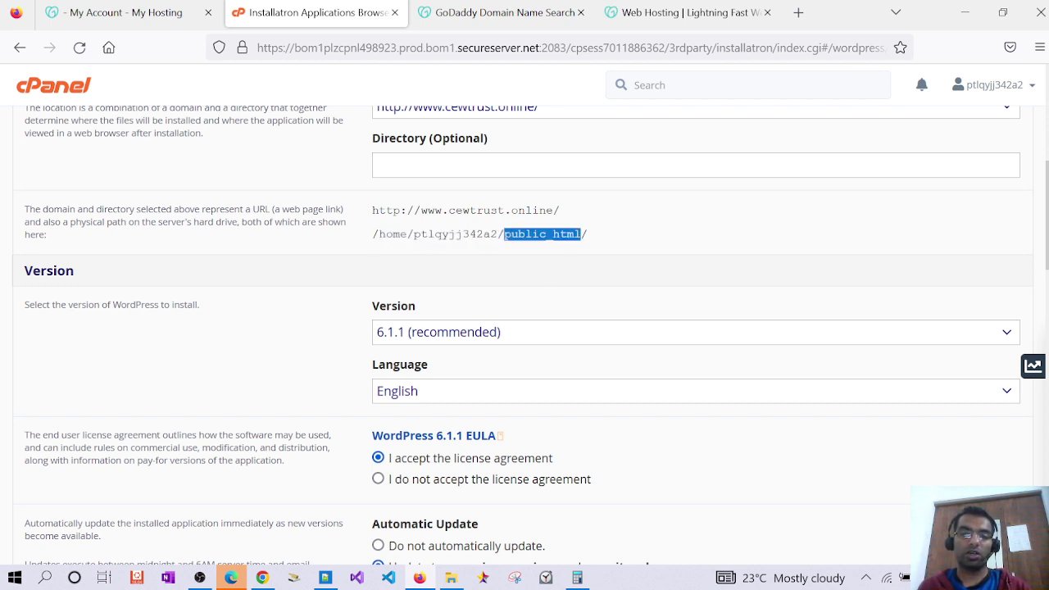
{"action": "left_click_drag", "start_coordinate": [561, 210], "coordinate": [368, 215]}
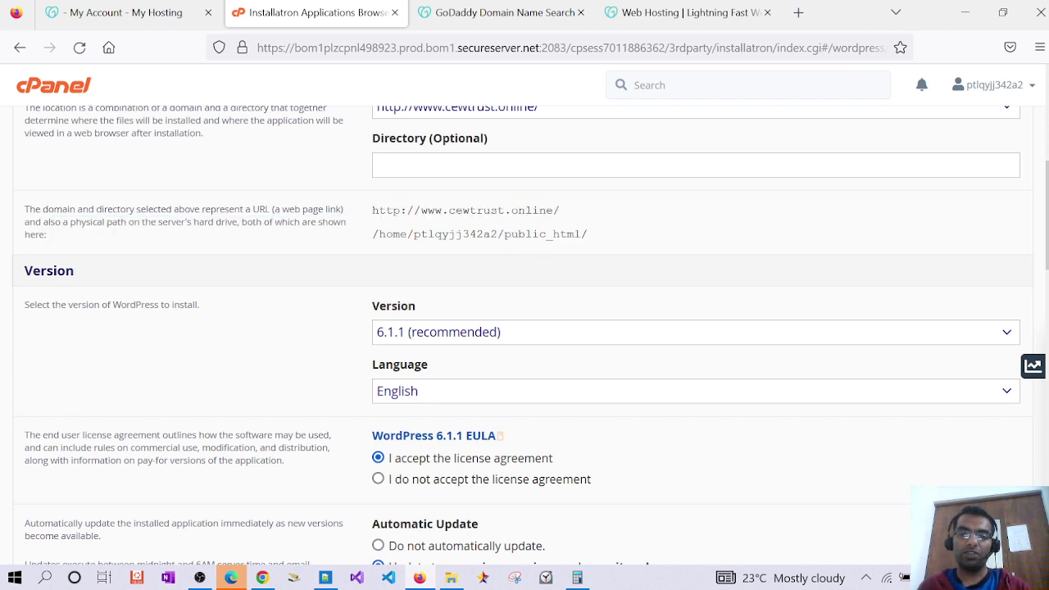
{"action": "double_click", "coordinate": [542, 234]}
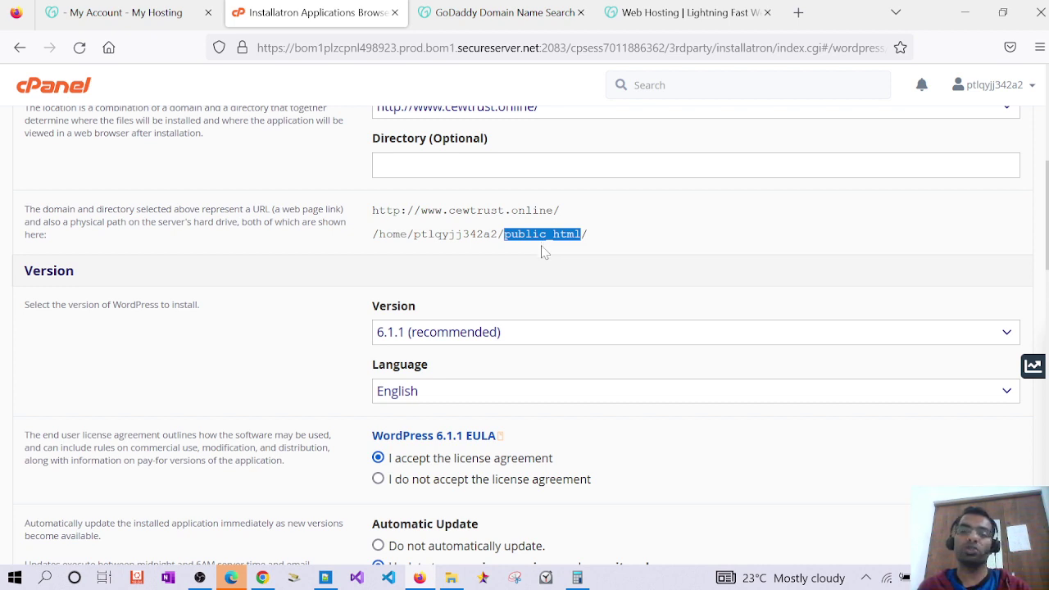
{"action": "scroll", "coordinate": [544, 251], "scroll_direction": "down", "scroll_amount": 2}
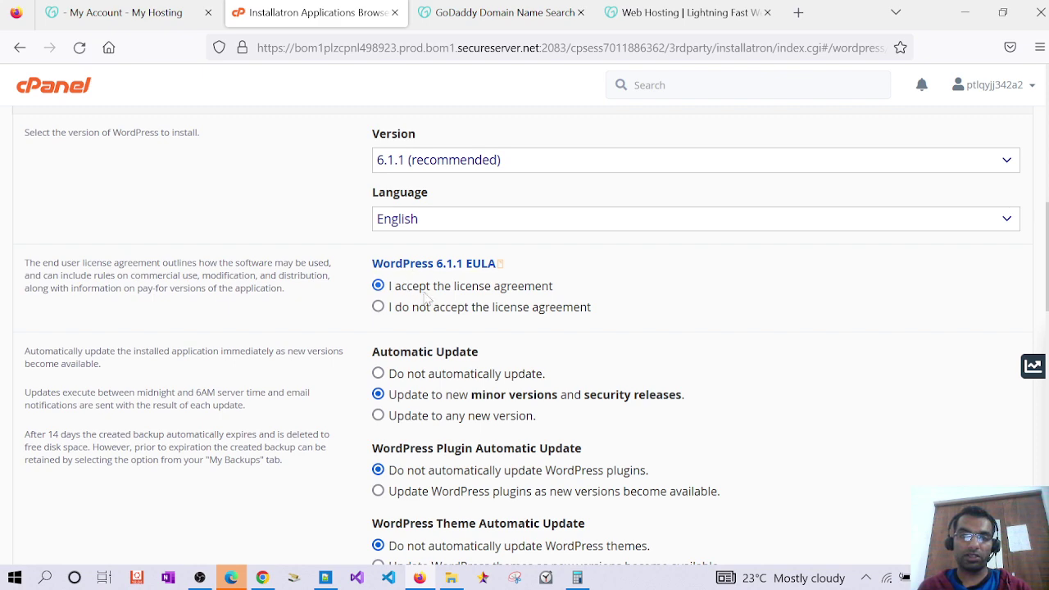
{"action": "scroll", "coordinate": [462, 348], "scroll_direction": "down", "scroll_amount": 1}
{"action": "scroll", "coordinate": [414, 328], "scroll_direction": "down", "scroll_amount": 1}
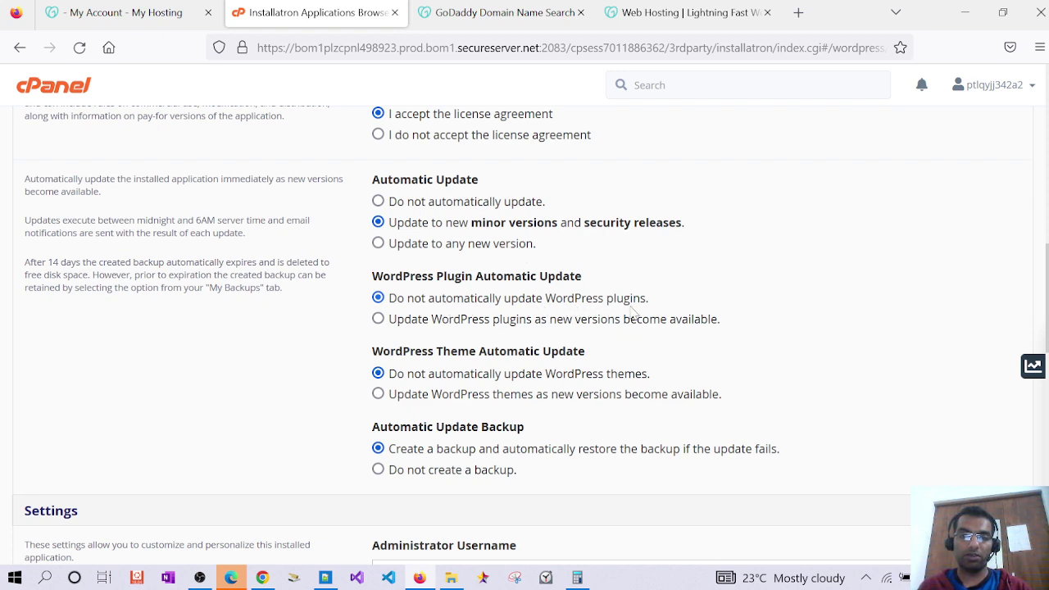
Set the administrator username to admin and replace the generated password with a new one
{"action": "scroll", "coordinate": [504, 346], "scroll_direction": "down", "scroll_amount": 2}
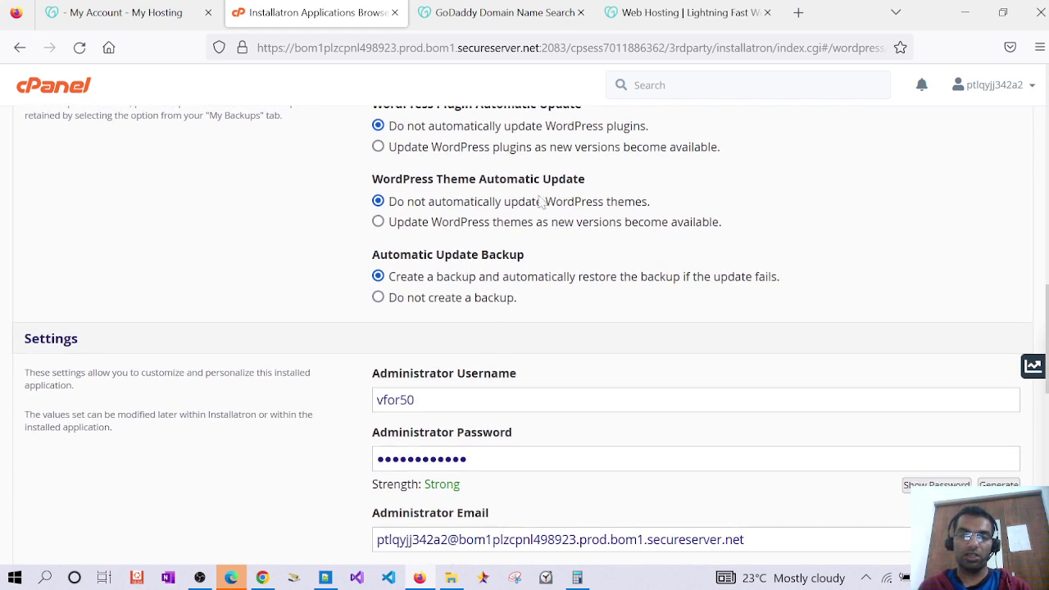
{"action": "double_click", "coordinate": [402, 401]}
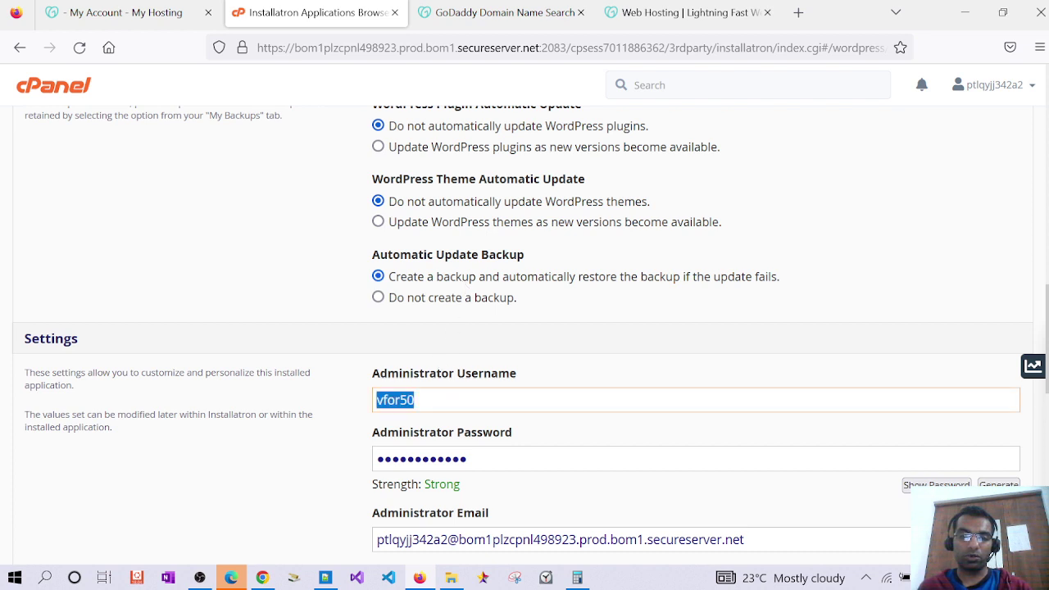
{"action": "scroll", "coordinate": [541, 348], "scroll_direction": "down", "scroll_amount": 1}
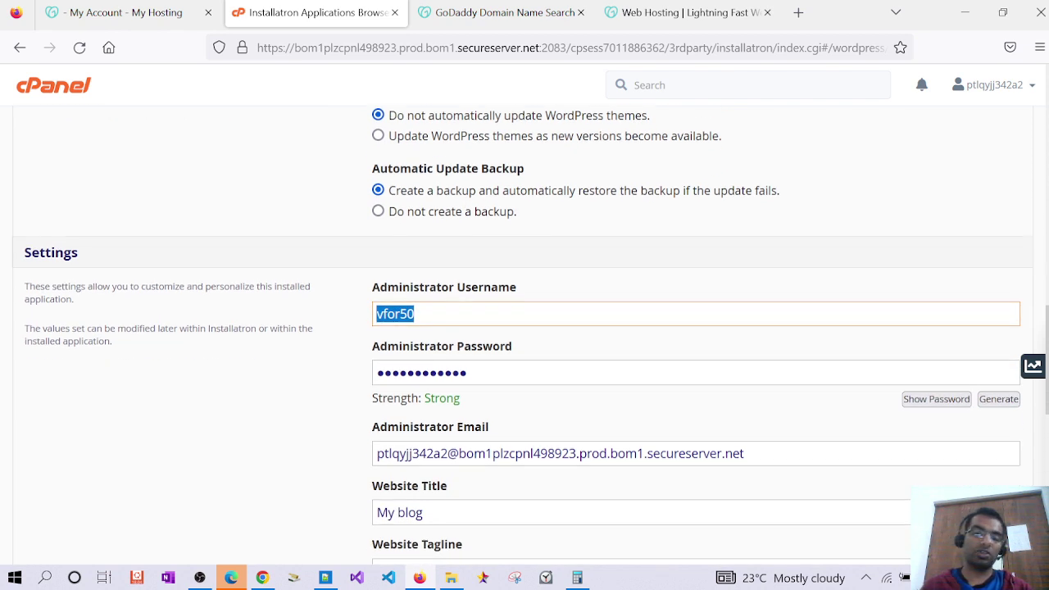
{"action": "type", "text": "admin"}
{"action": "key", "text": "Tab"}
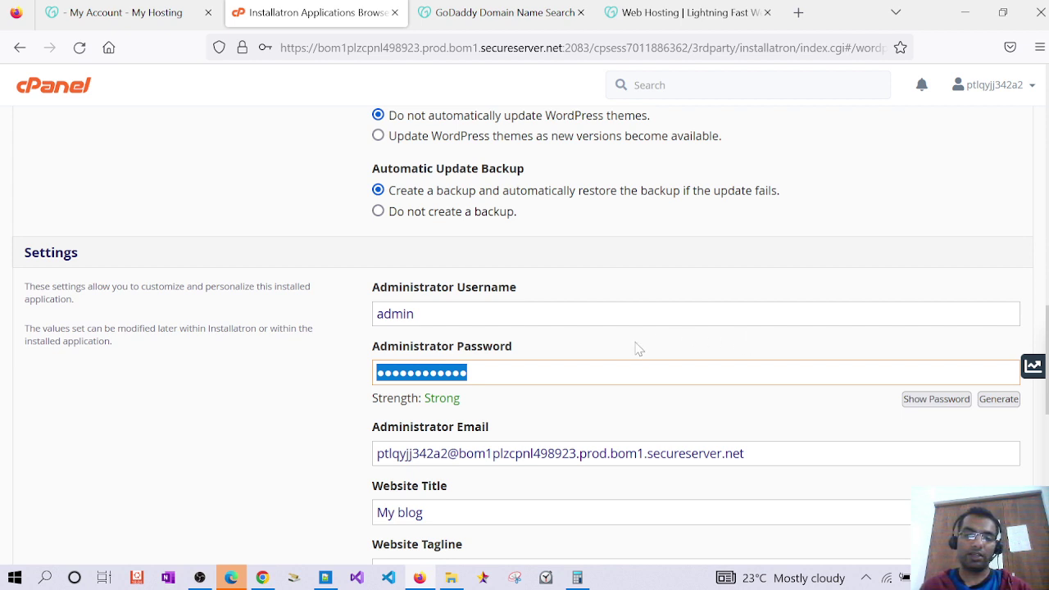
{"action": "left_click", "coordinate": [936, 399]}
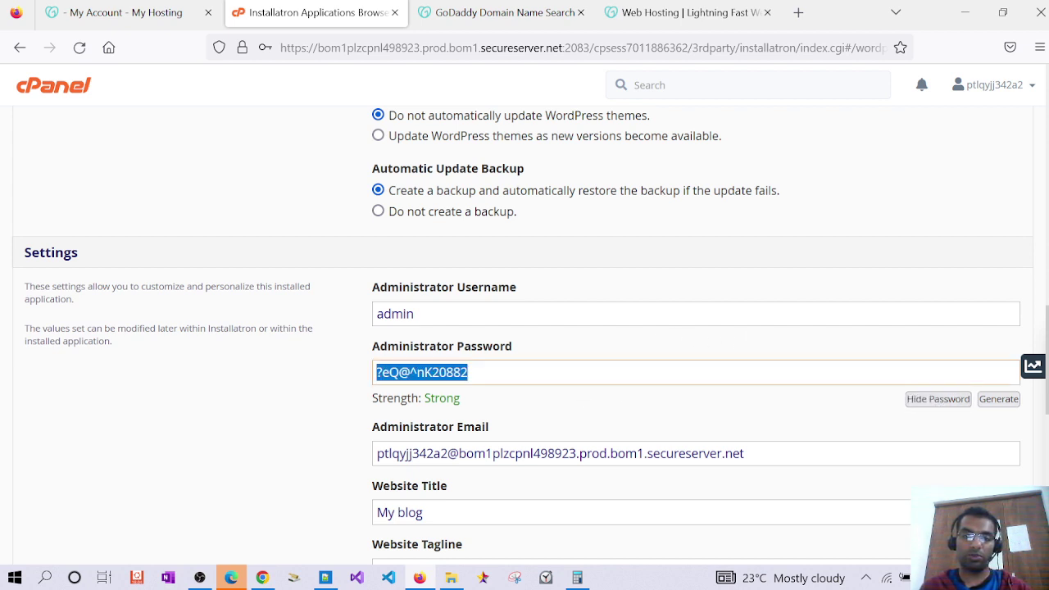
{"action": "left_click", "coordinate": [919, 400]}
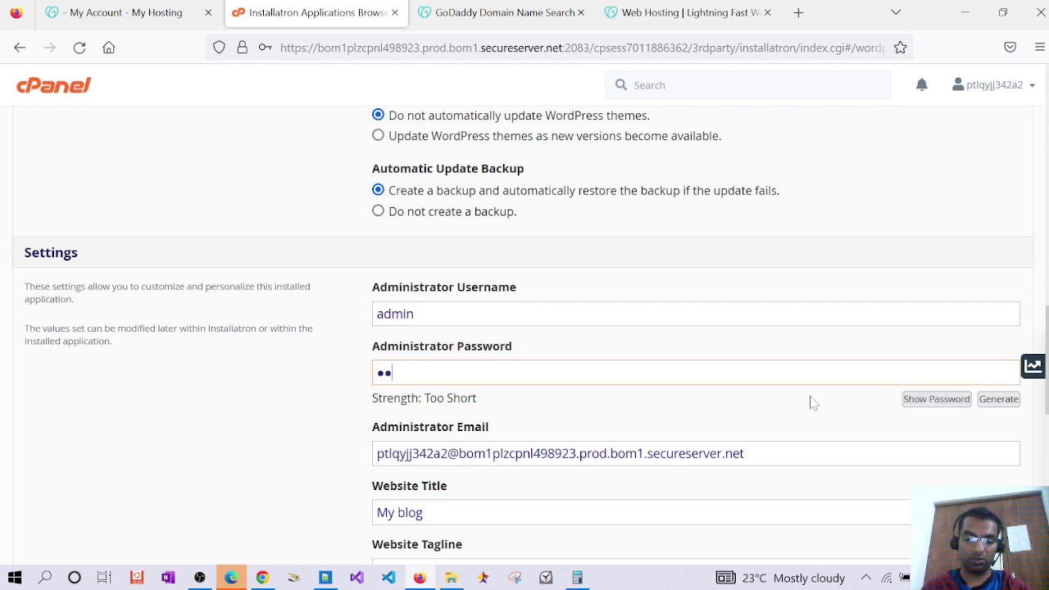
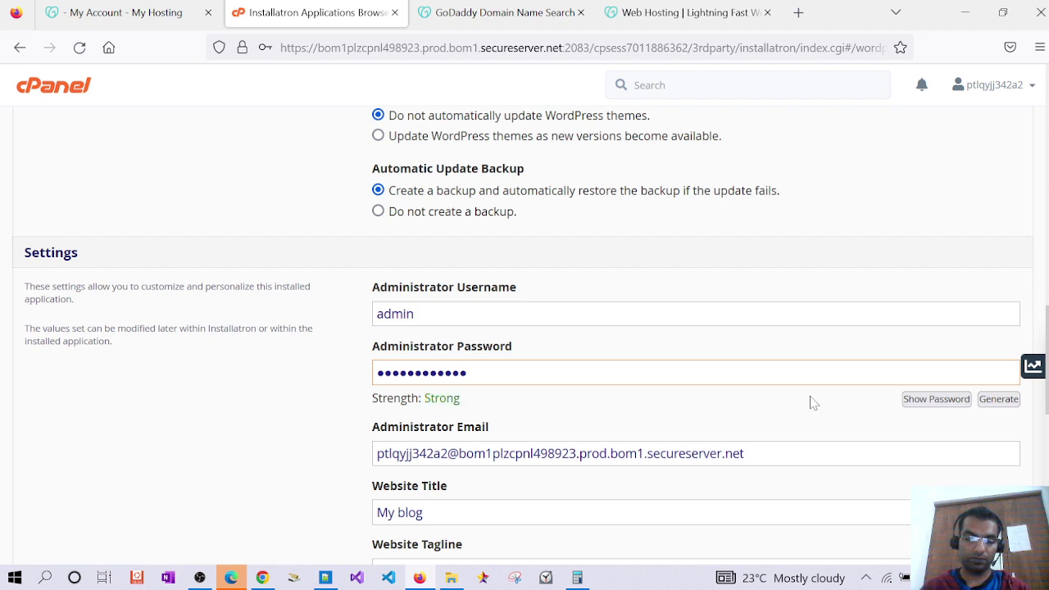
Replace the name part of the administrator e-mail address
{"action": "scroll", "coordinate": [752, 414], "scroll_direction": "down", "scroll_amount": 1}
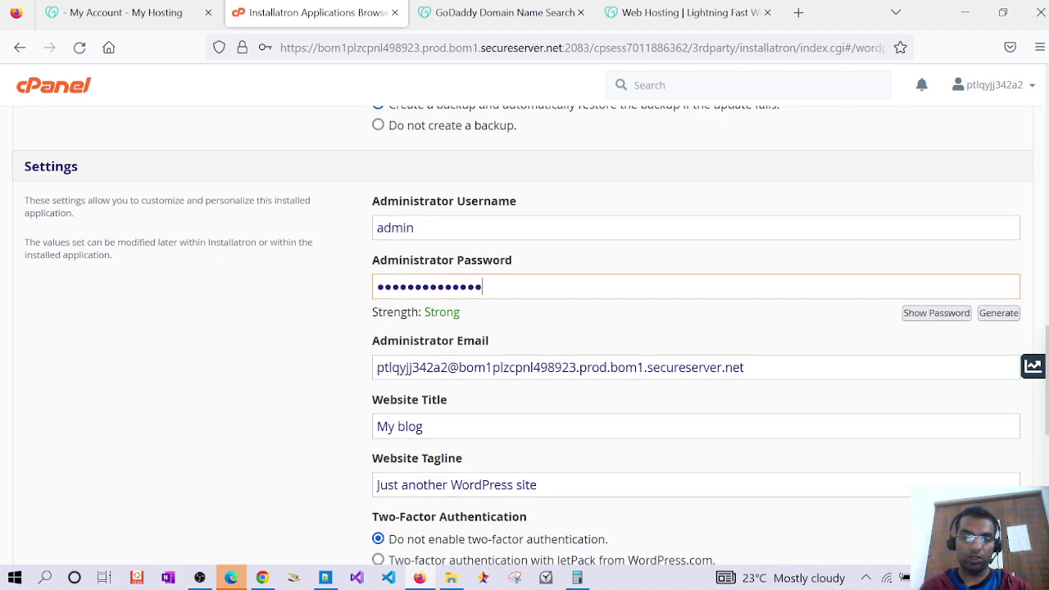
{"action": "left_click_drag", "start_coordinate": [442, 367], "coordinate": [389, 367]}
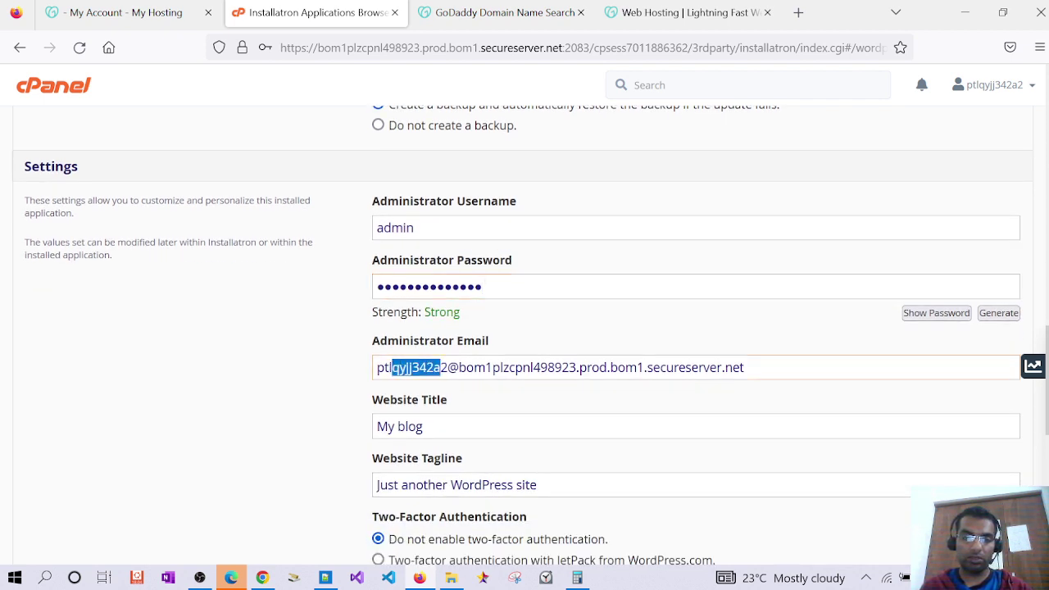
{"action": "double_click", "coordinate": [412, 368]}
{"action": "type", "text": "admin"}
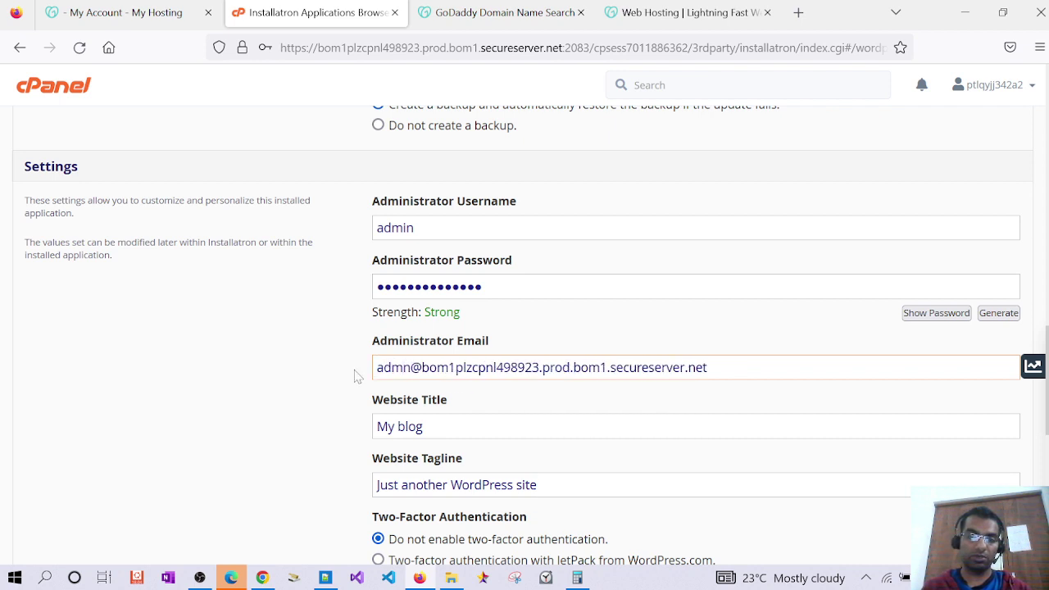
Copy the administrator e-mail into a new Notepad++ note
{"action": "key", "text": "ctrl+a"}
{"action": "key", "text": "ctrl+c"}
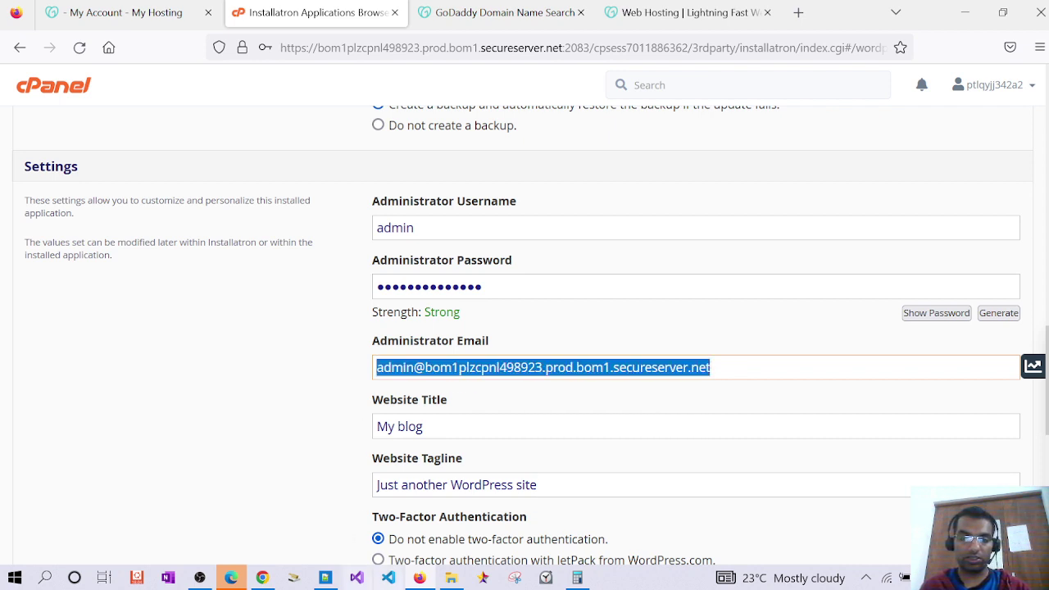
{"action": "left_click", "coordinate": [326, 578]}
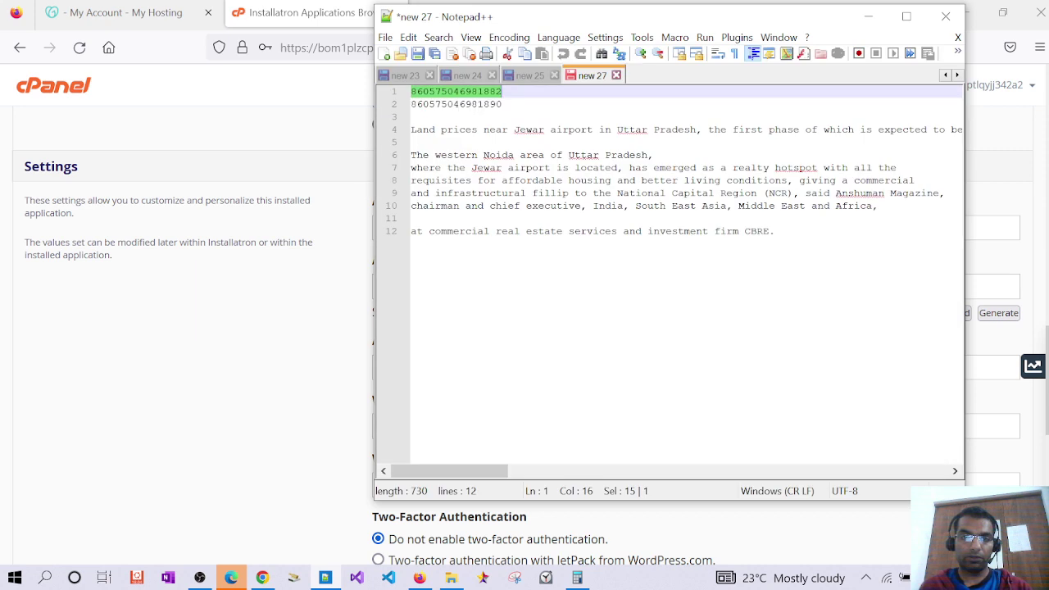
{"action": "key", "text": "ctrl+n"}
{"action": "key", "text": "ctrl+v"}
{"action": "key", "text": "Return"}
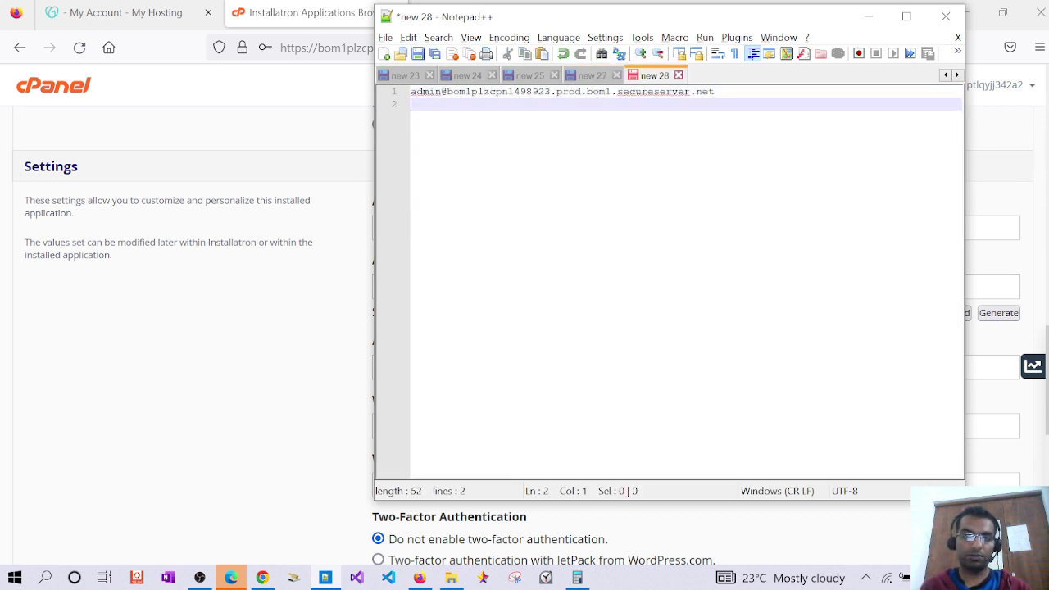
{"action": "key", "text": "alt+Tab"}
{"action": "scroll", "coordinate": [577, 367], "scroll_direction": "down", "scroll_amount": 3}
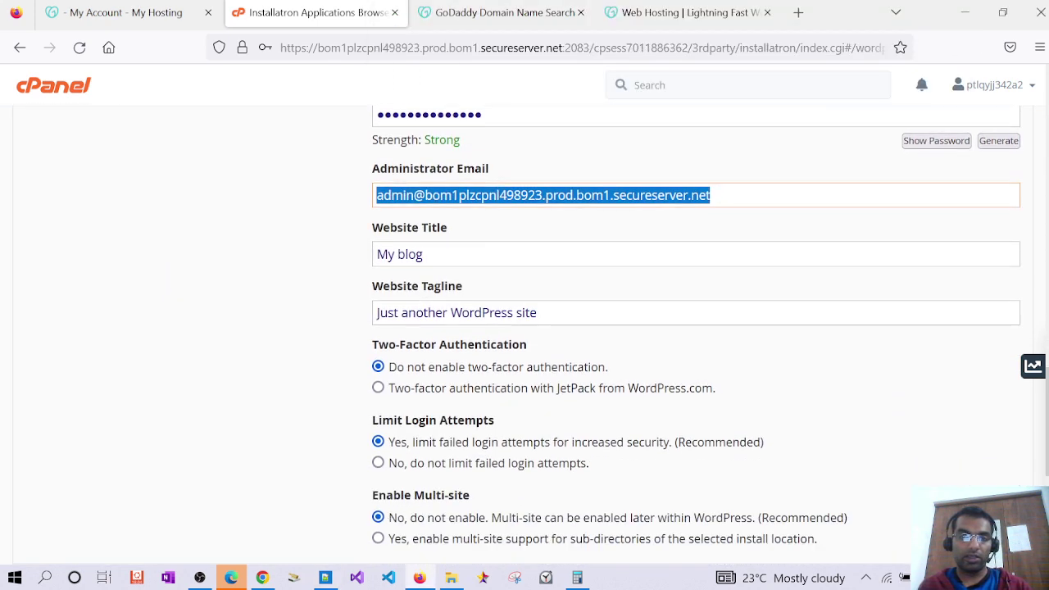
Enter 'CEW Trust' as website title and tagline, then launch the installation
{"action": "key", "text": "Tab"}
{"action": "type", "text": "CEW"}
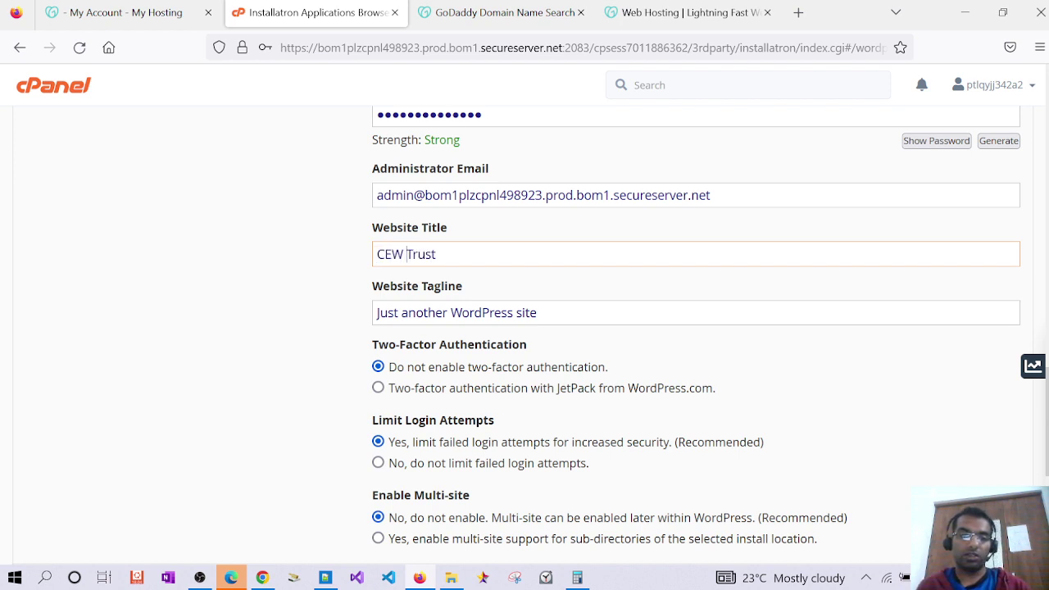
{"action": "key", "text": "Tab"}
{"action": "type", "text": "CEW"}
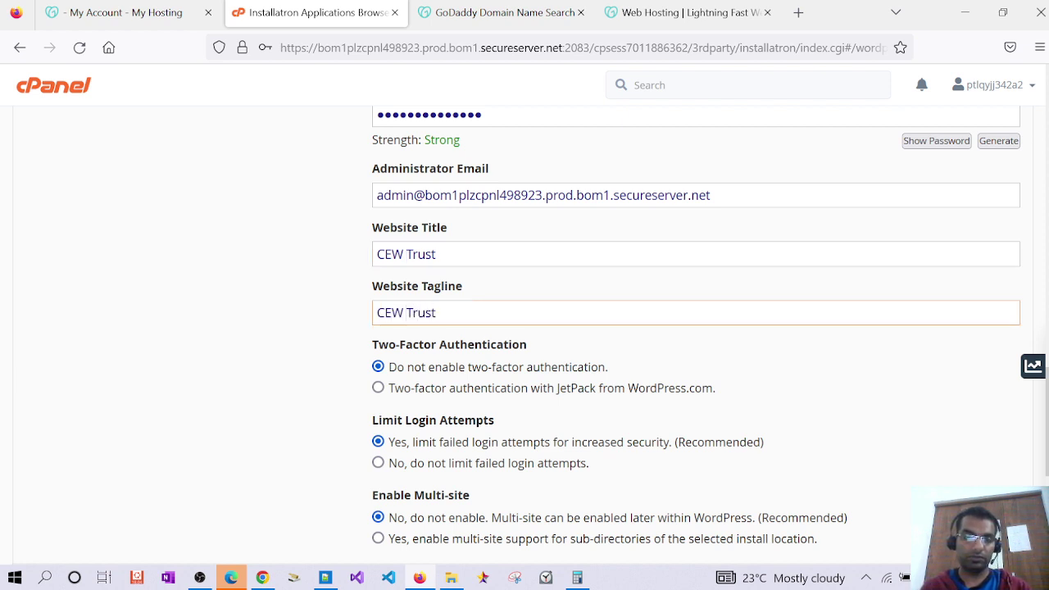
{"action": "scroll", "coordinate": [500, 326], "scroll_direction": "down", "scroll_amount": 3}
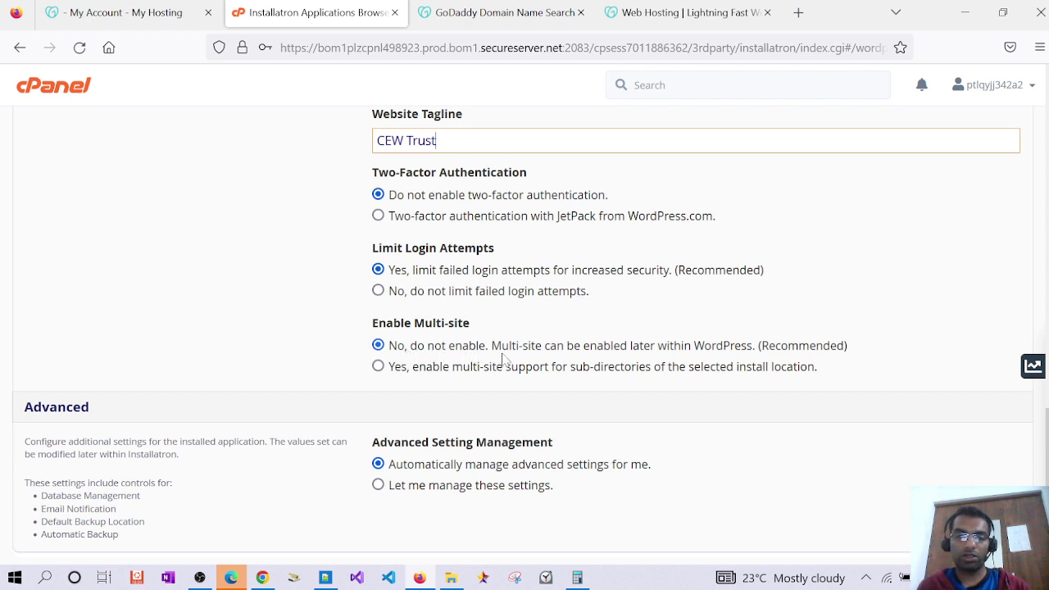
{"action": "scroll", "coordinate": [711, 365], "scroll_direction": "down", "scroll_amount": 2}
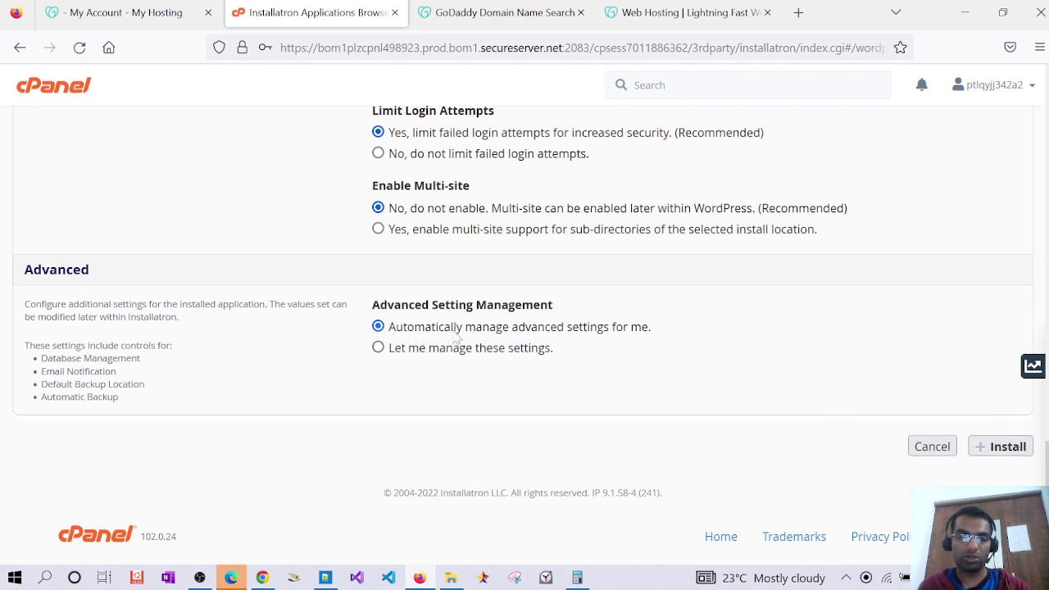
{"action": "left_click", "coordinate": [995, 453]}
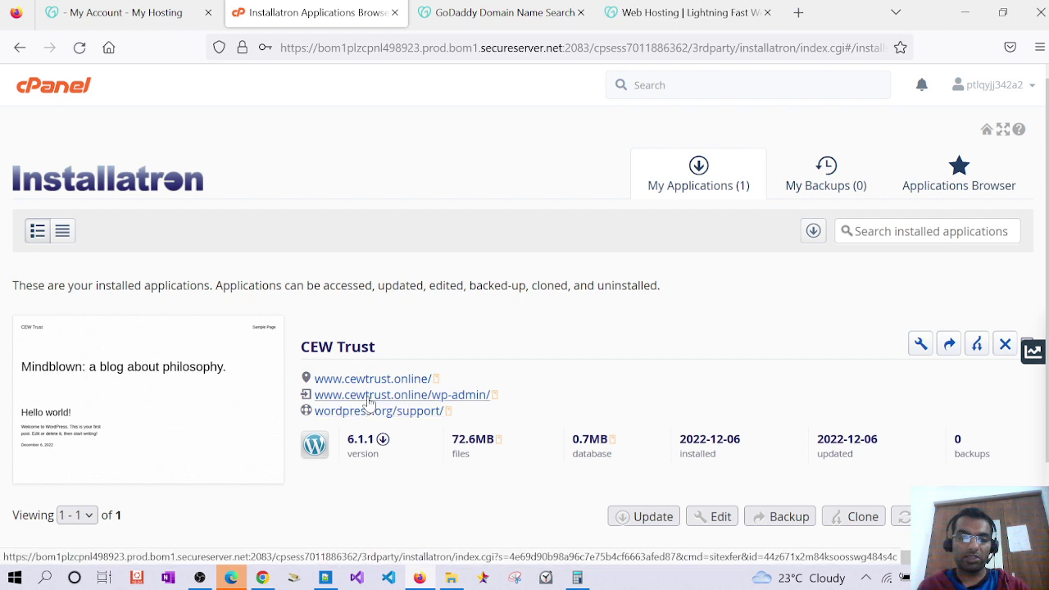
{"action": "left_click", "coordinate": [457, 394]}
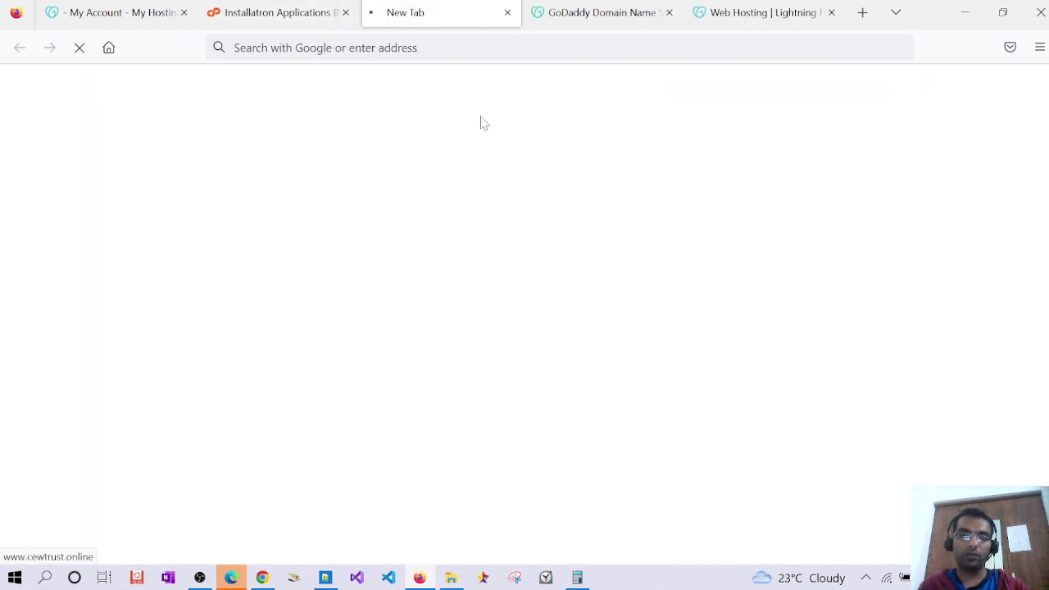
Save the admin page's web address into the Notepad++ note
{"action": "left_click", "coordinate": [475, 48]}
{"action": "key", "text": "ctrl+c"}
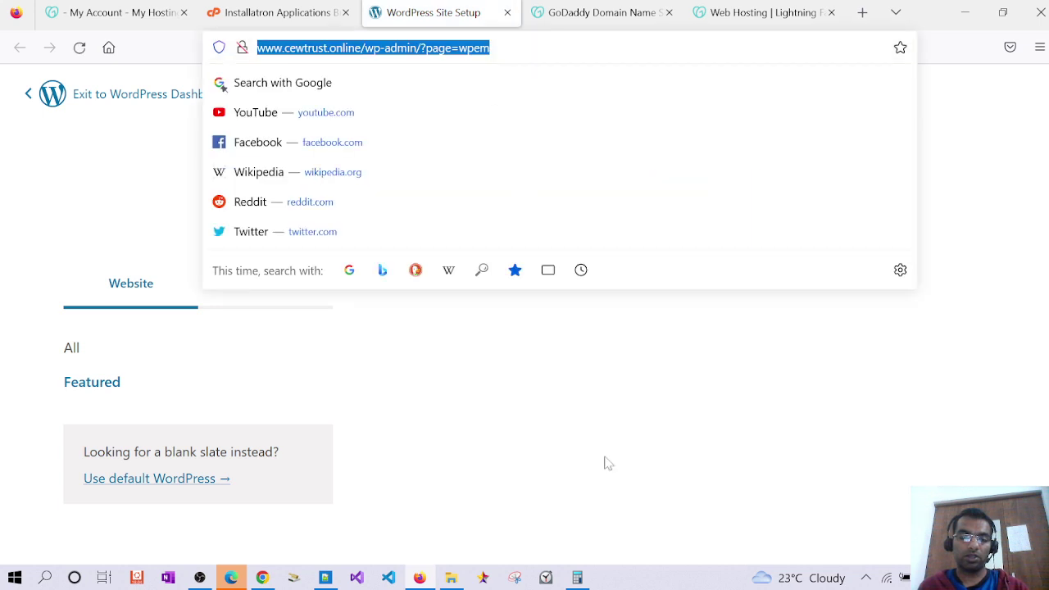
{"action": "left_click", "coordinate": [325, 578]}
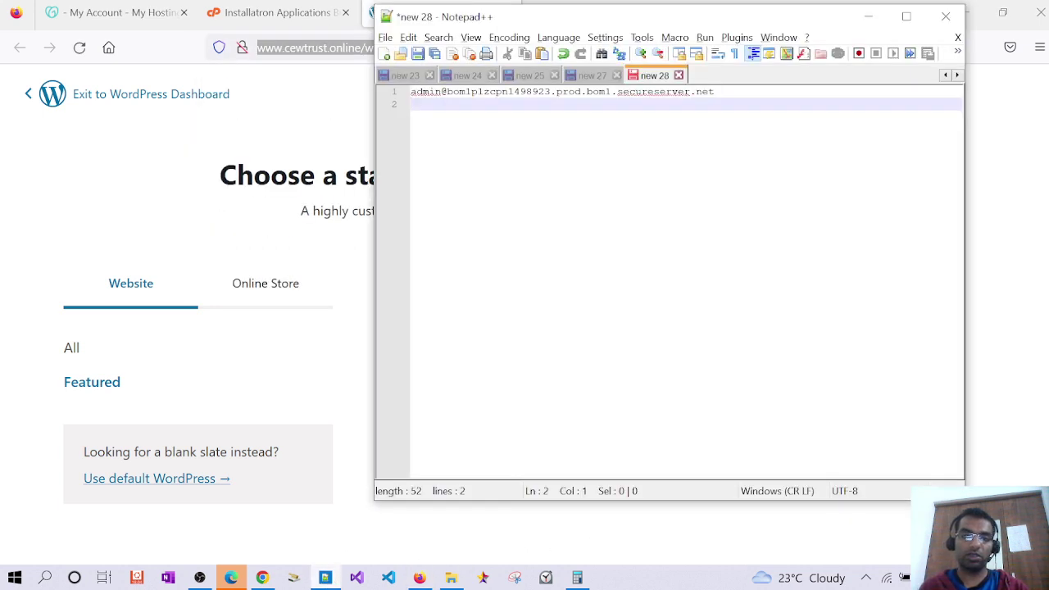
{"action": "key", "text": "Return"}
{"action": "key", "text": "ctrl+v"}
{"action": "key", "text": "Return"}
{"action": "key", "text": "alt+Tab"}
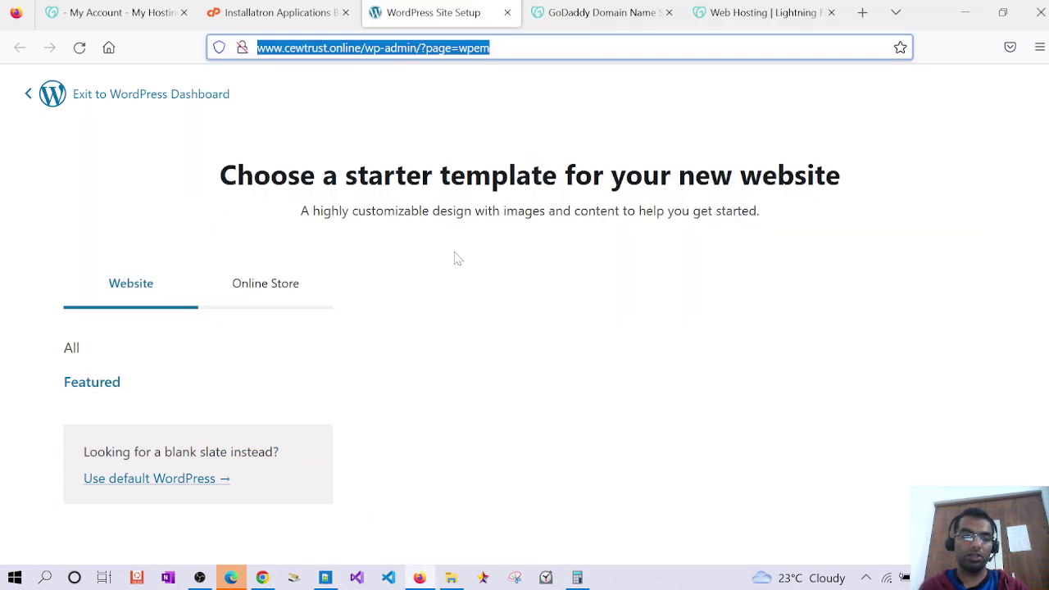
Browse the website and online store templates, then choose 'Use default WordPress'
{"action": "left_click", "coordinate": [88, 352]}
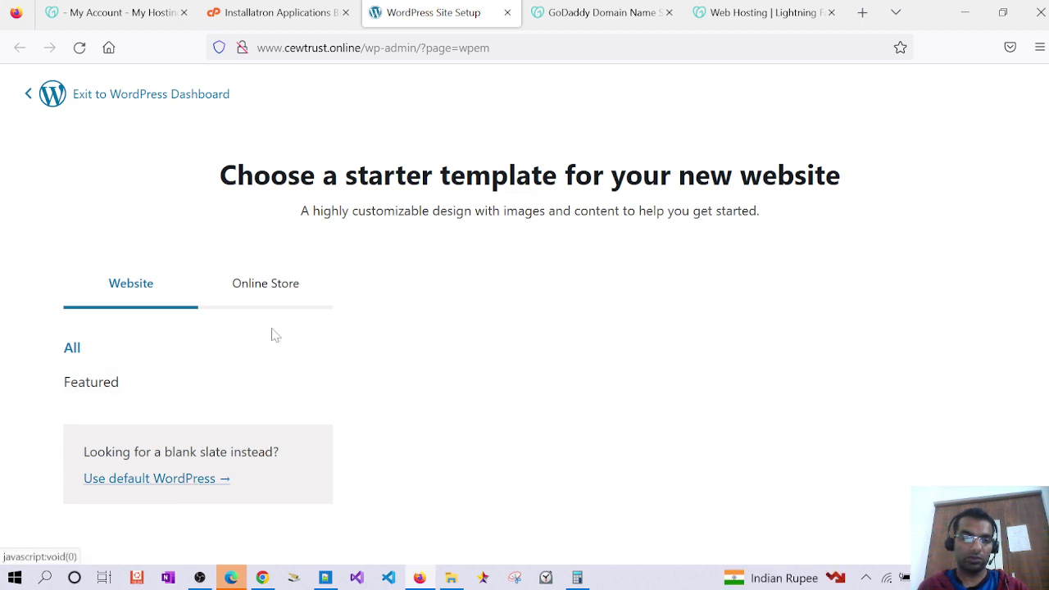
{"action": "left_click", "coordinate": [266, 284]}
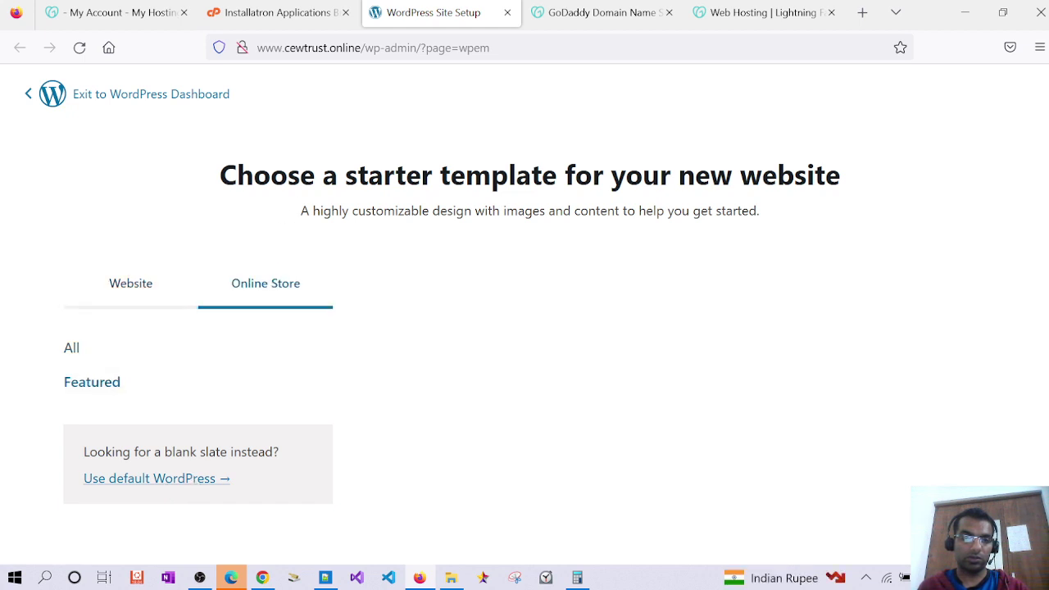
{"action": "left_click_drag", "start_coordinate": [300, 210], "coordinate": [810, 215]}
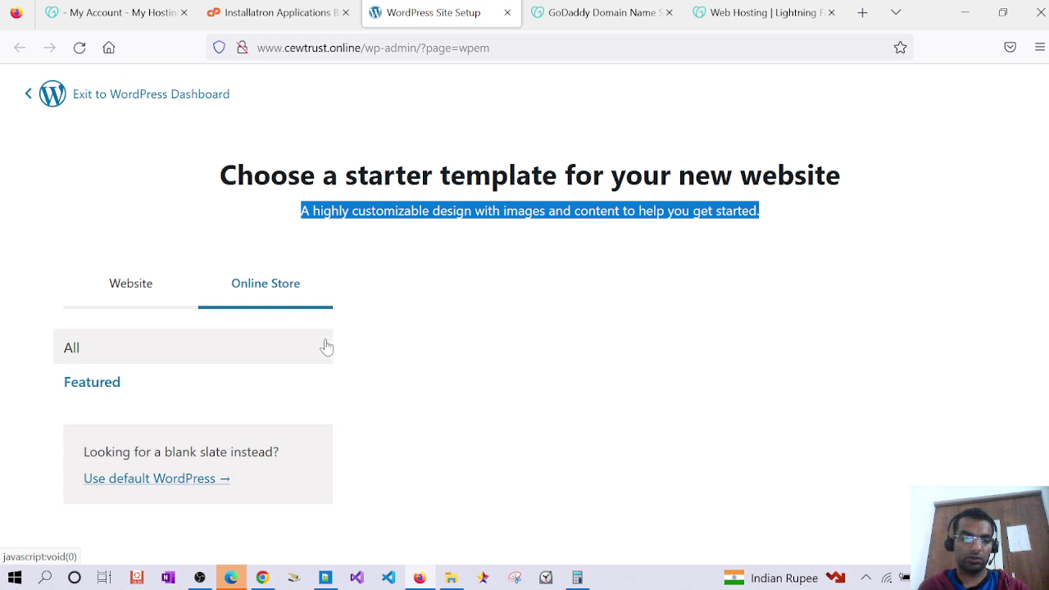
{"action": "left_click", "coordinate": [117, 305]}
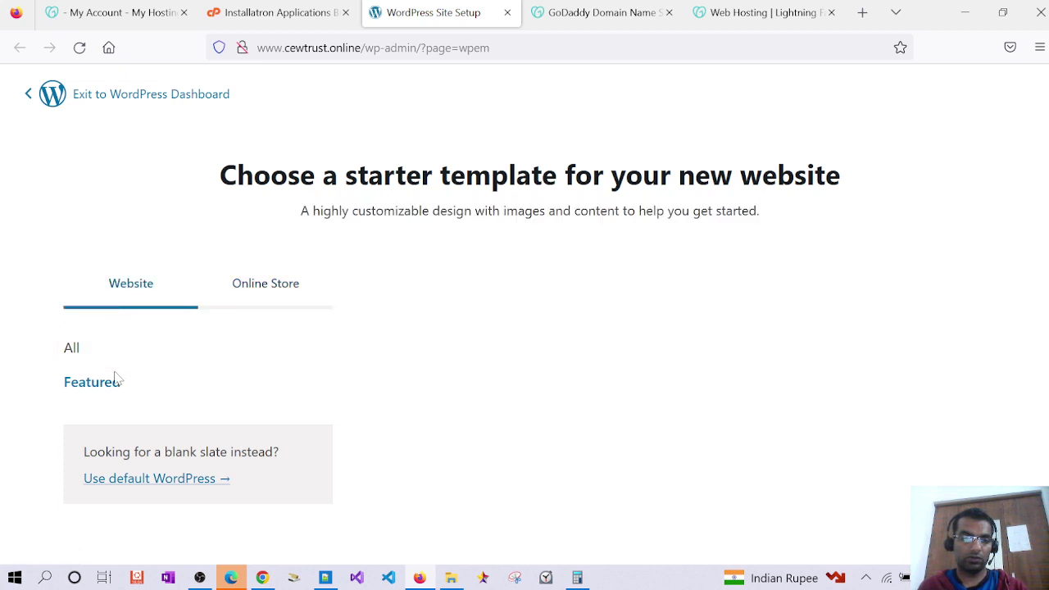
{"action": "left_click", "coordinate": [158, 484]}
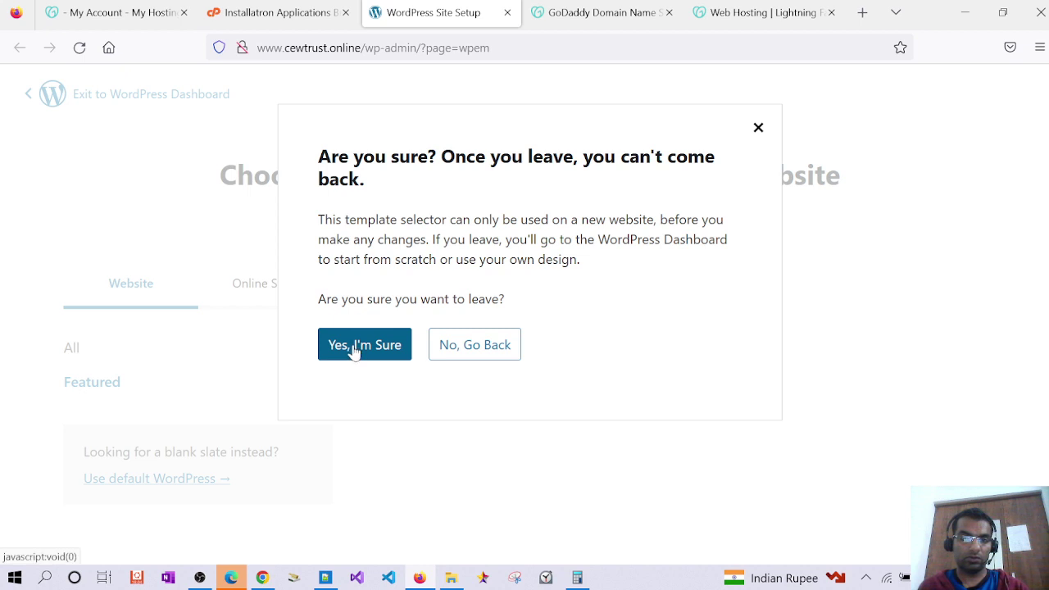
Attempt to exit the template selector twice, closing the leaving survey each time
{"action": "left_click", "coordinate": [473, 345]}
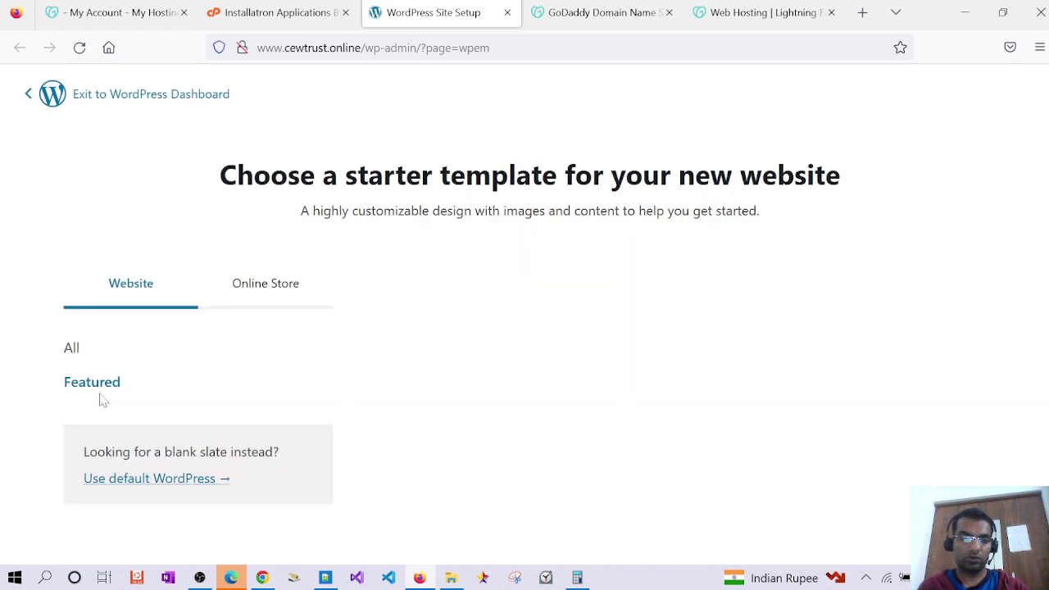
{"action": "left_click", "coordinate": [109, 97]}
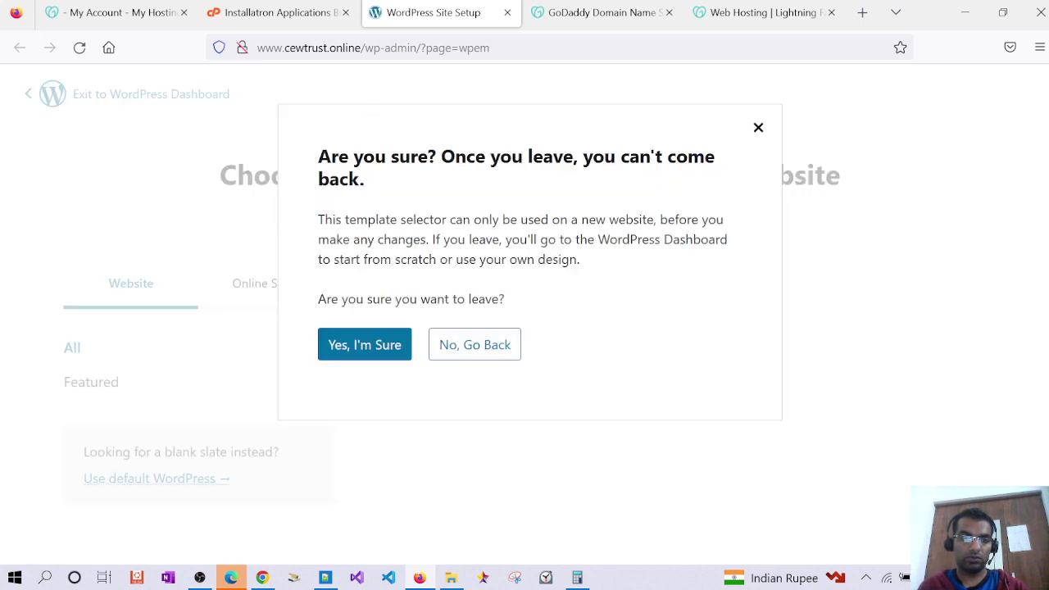
{"action": "left_click", "coordinate": [339, 336]}
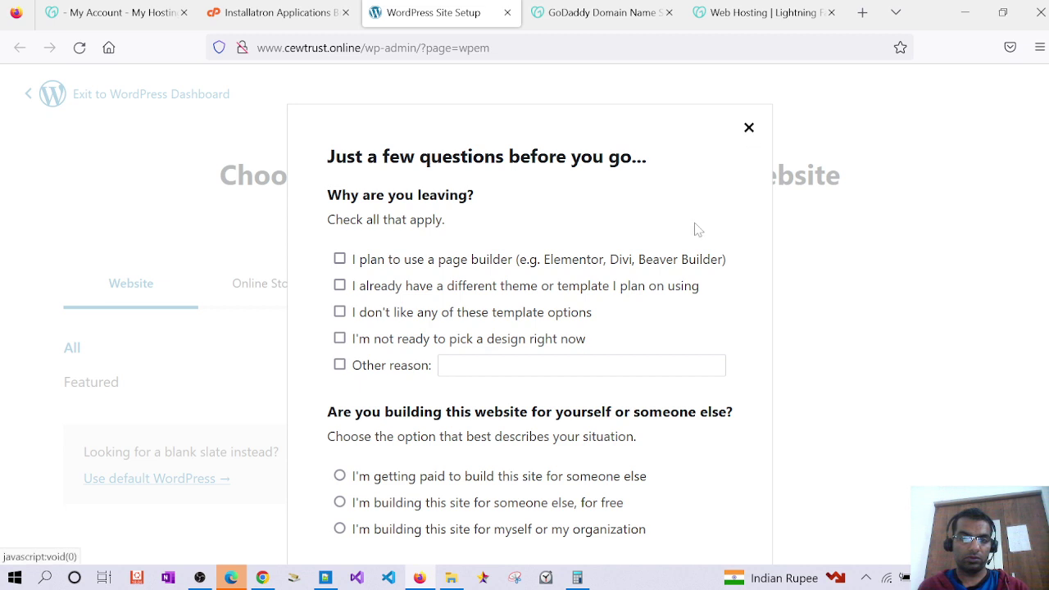
{"action": "left_click", "coordinate": [748, 129]}
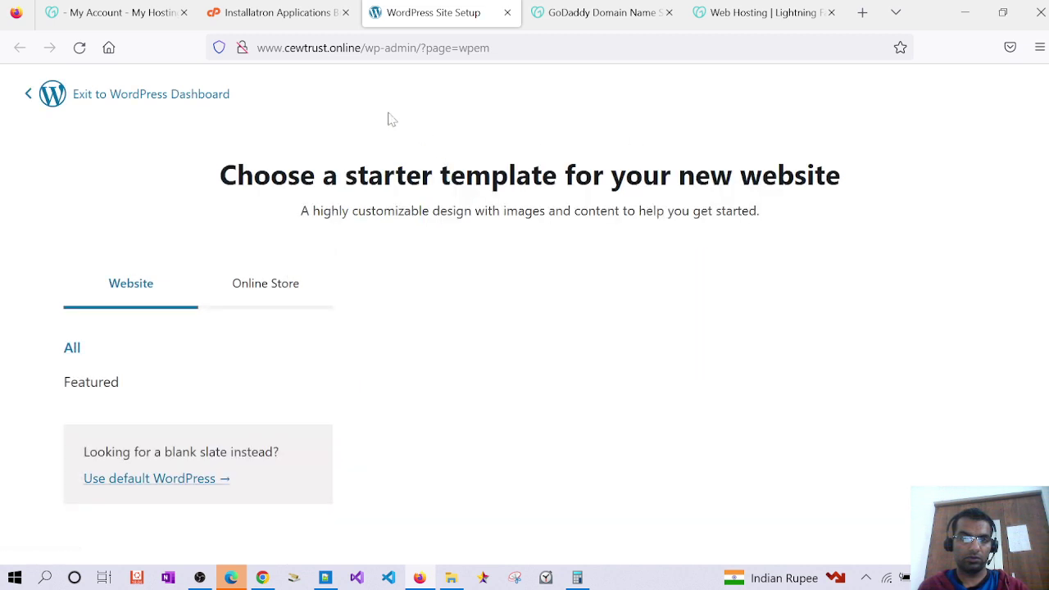
{"action": "left_click", "coordinate": [51, 98]}
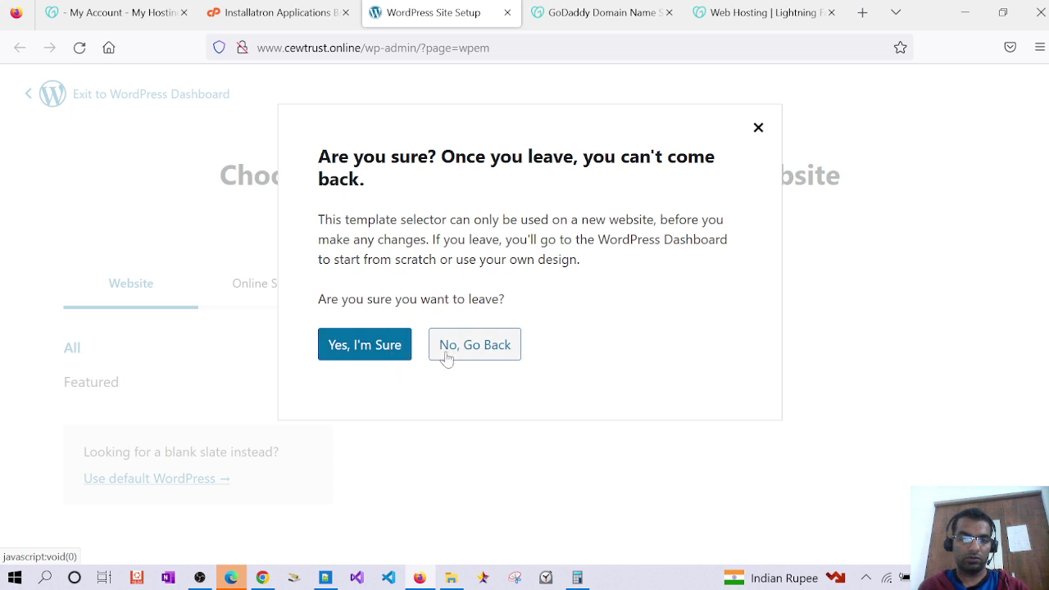
{"action": "left_click", "coordinate": [369, 351]}
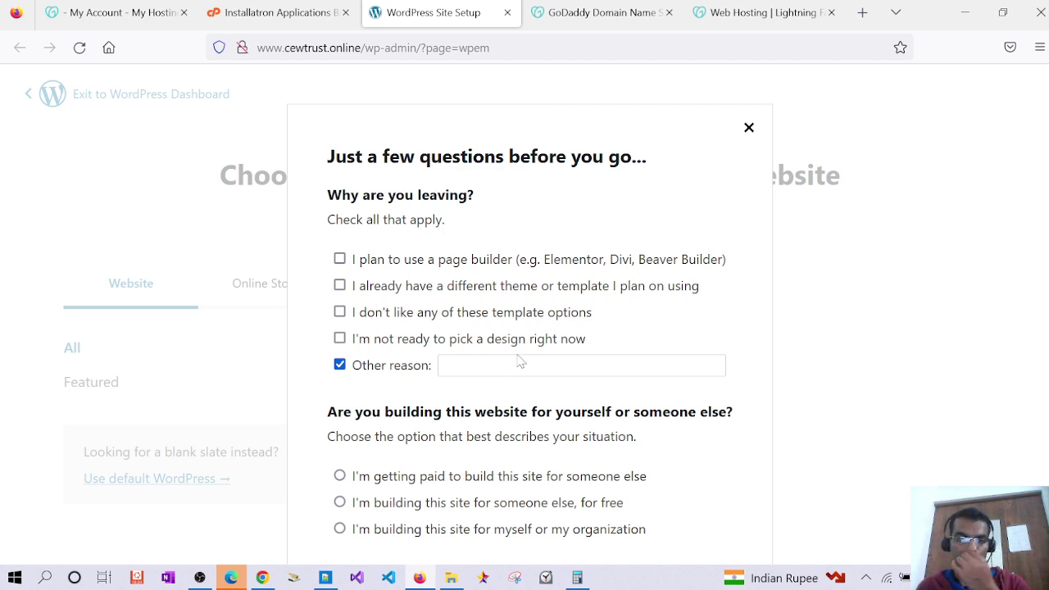
{"action": "left_click", "coordinate": [749, 127]}
Exit again, select 'I don't like any of these template options', and submit
{"action": "double_click", "coordinate": [22, 97]}
{"action": "left_click", "coordinate": [52, 97]}
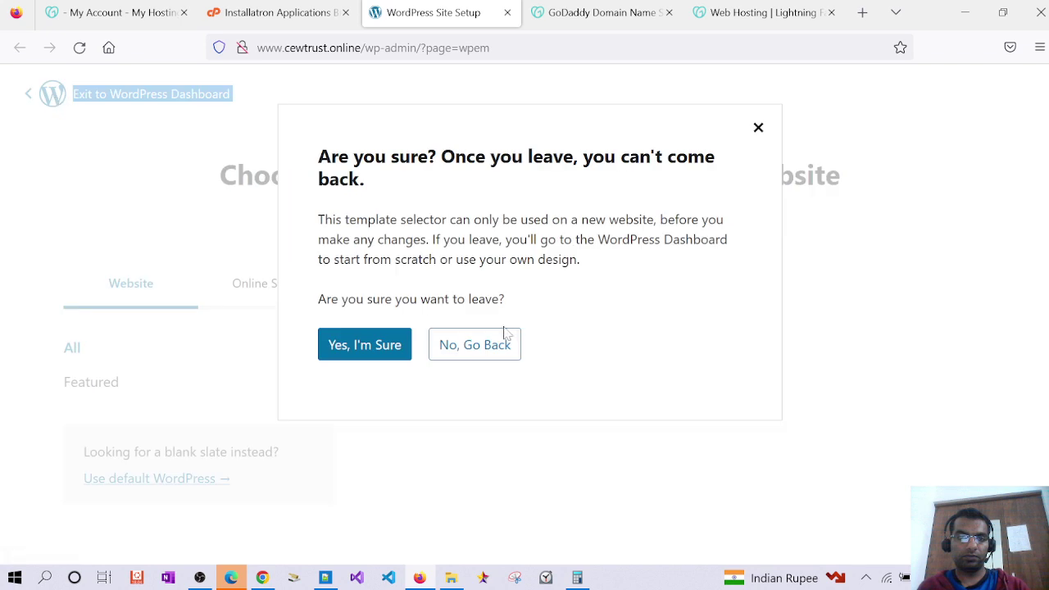
{"action": "left_click", "coordinate": [363, 346]}
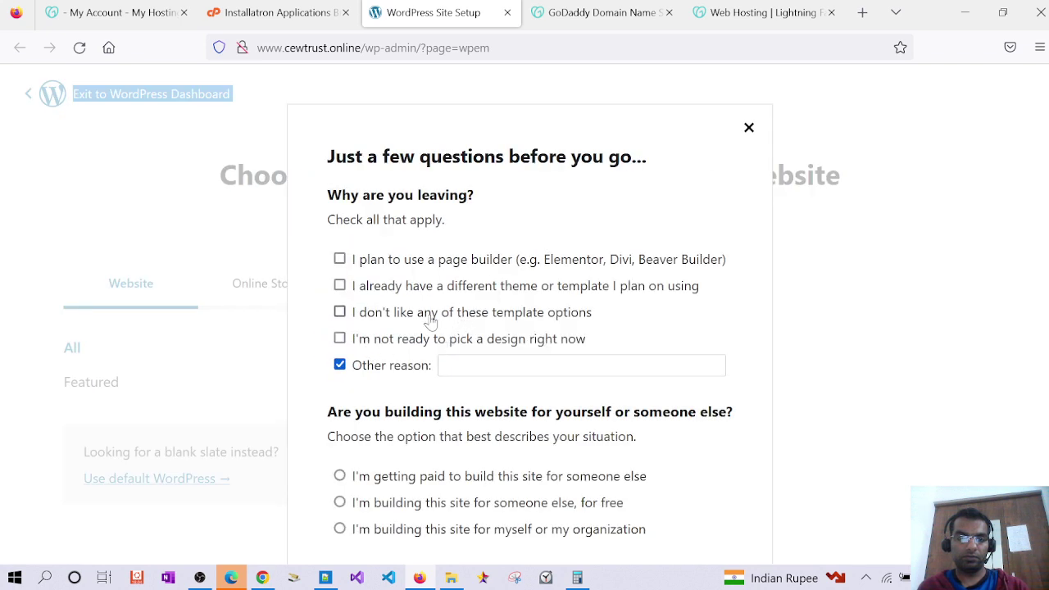
{"action": "left_click", "coordinate": [428, 315]}
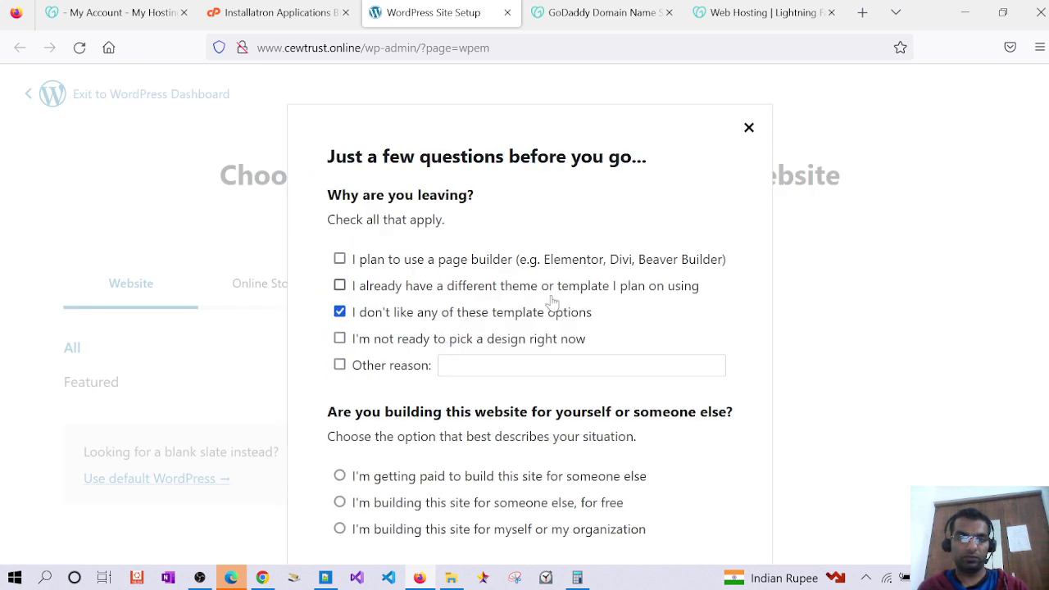
{"action": "key", "text": "ctrl+minus"}
{"action": "key", "text": "ctrl+minus"}
{"action": "key", "text": "ctrl+minus"}
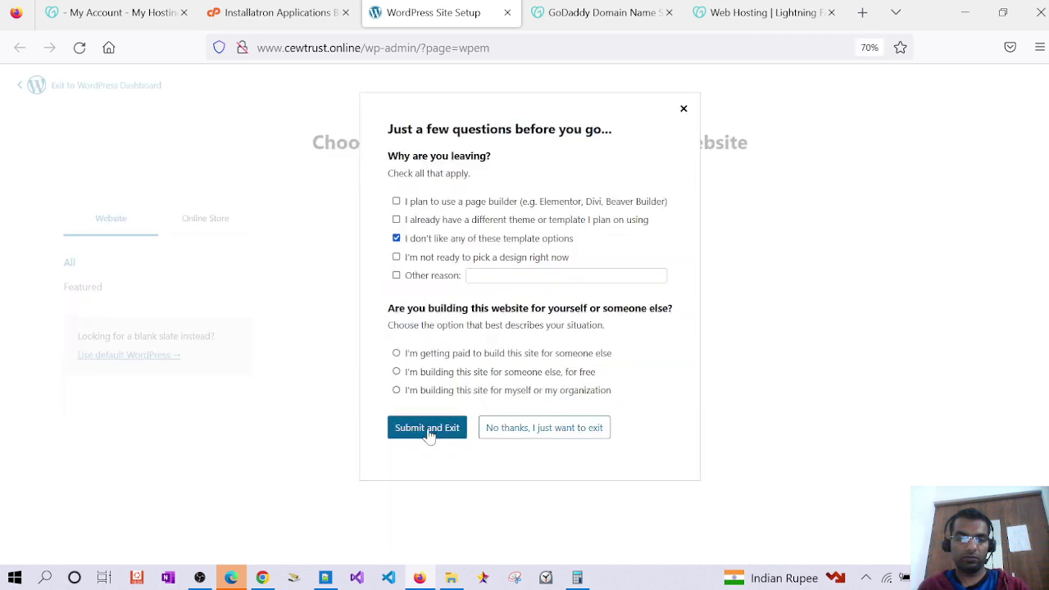
{"action": "left_click", "coordinate": [427, 428]}
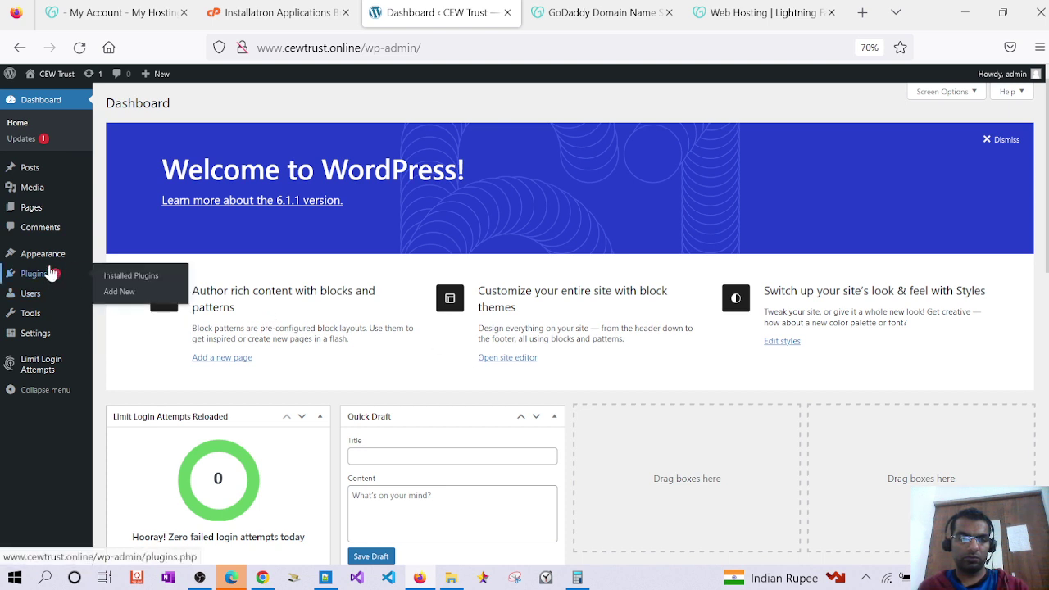
Open the site's Pages list and zoom the browser view to 80%
{"action": "mouse_move", "coordinate": [49, 264]}
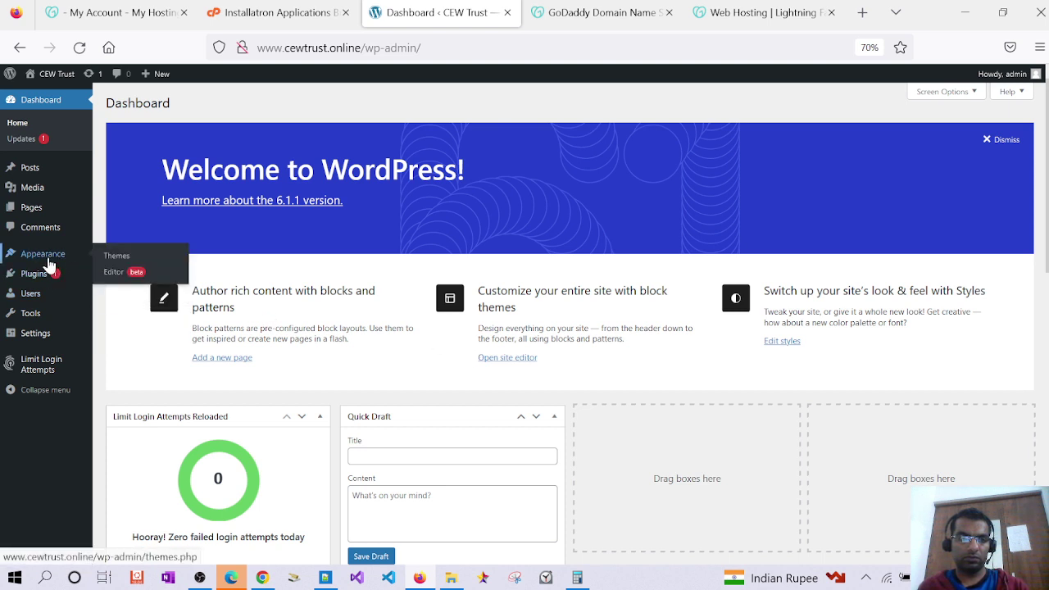
{"action": "left_click", "coordinate": [33, 209]}
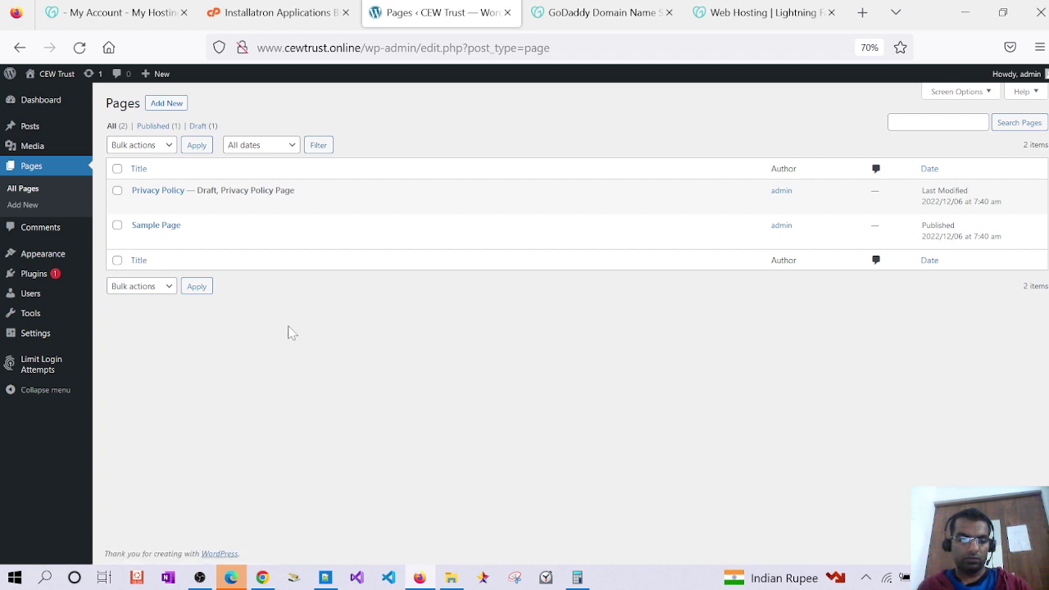
{"action": "key", "text": "ctrl+Tab"}
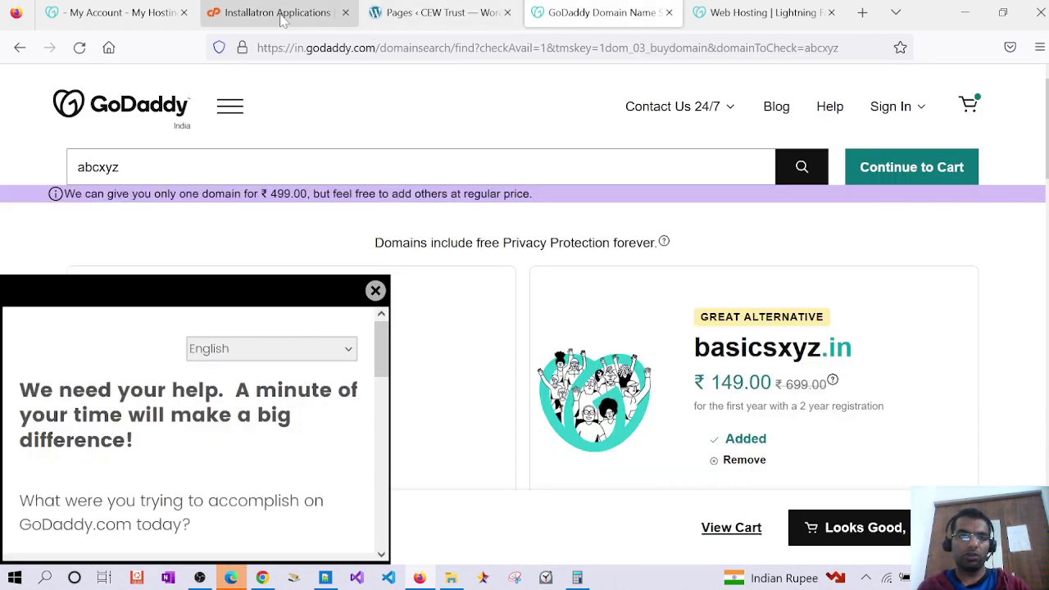
{"action": "left_click", "coordinate": [281, 14]}
{"action": "left_click", "coordinate": [410, 14]}
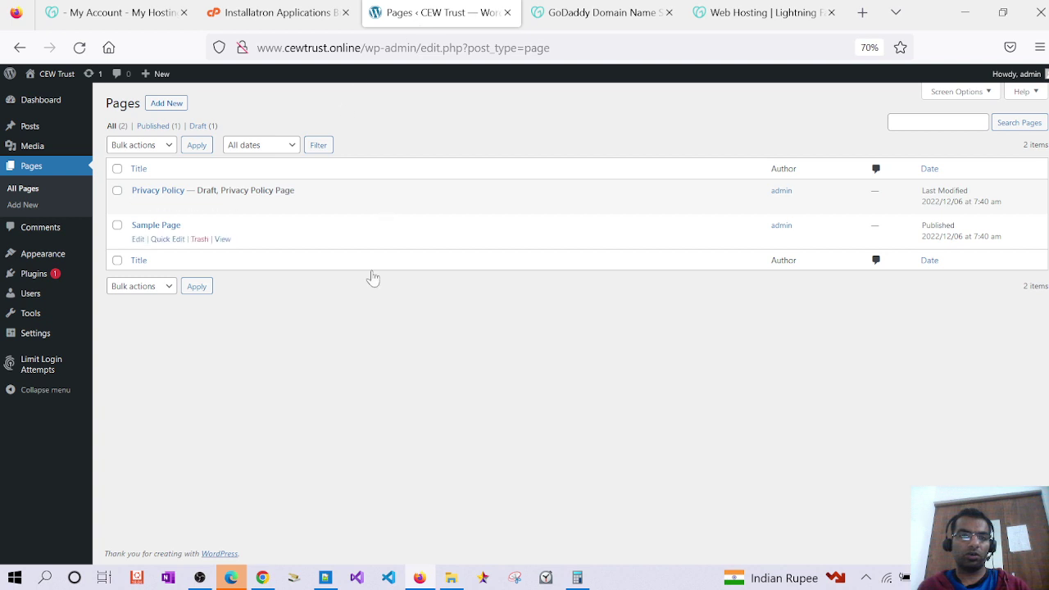
{"action": "key", "text": "ctrl+plus"}
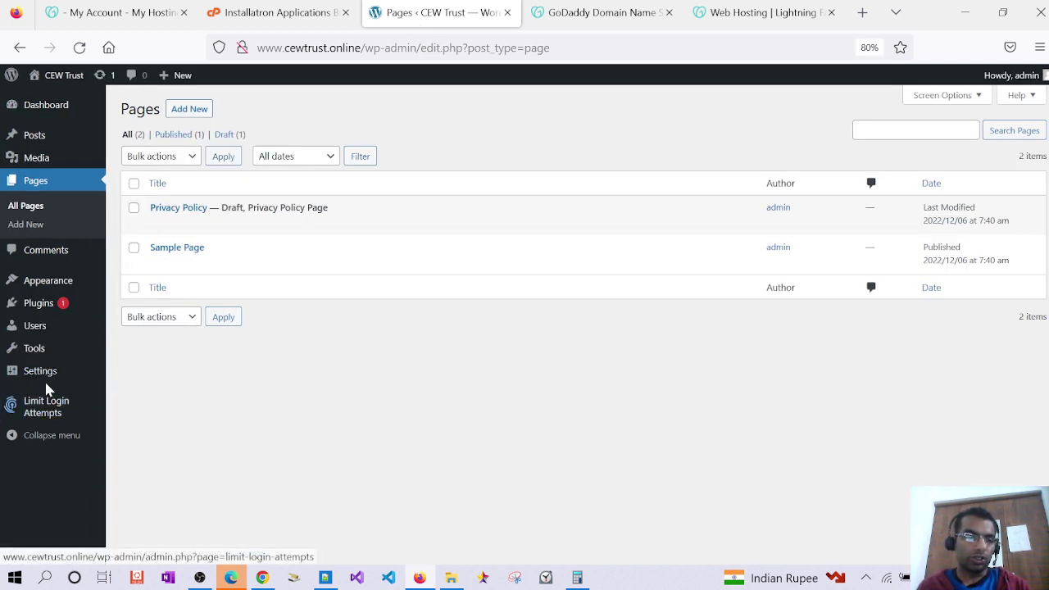
Open Settings > General to show the site title, tagline and address
{"action": "mouse_move", "coordinate": [45, 379]}
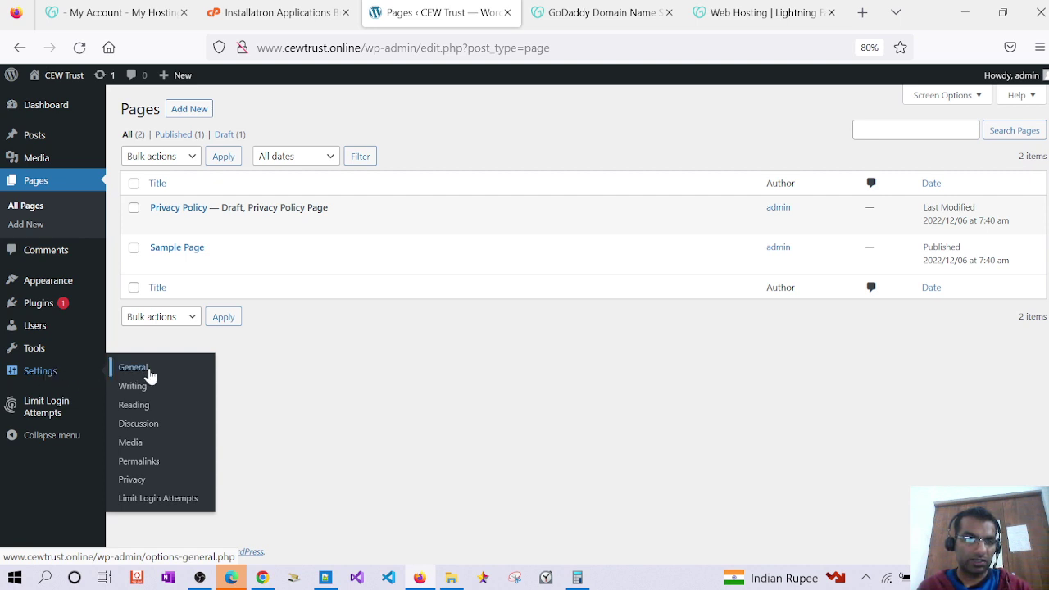
{"action": "mouse_move", "coordinate": [62, 285]}
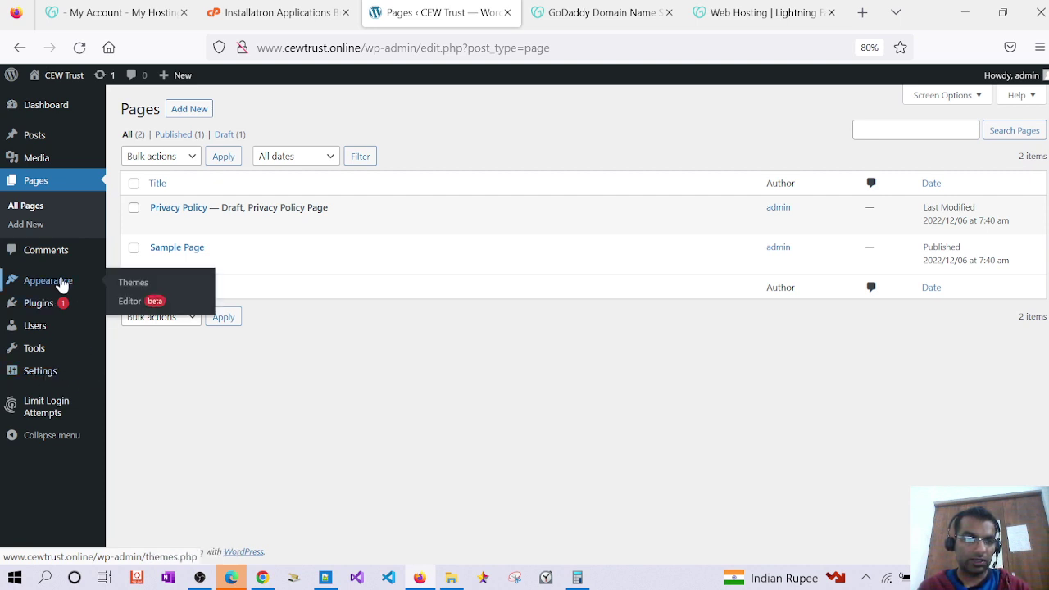
{"action": "left_click", "coordinate": [140, 374]}
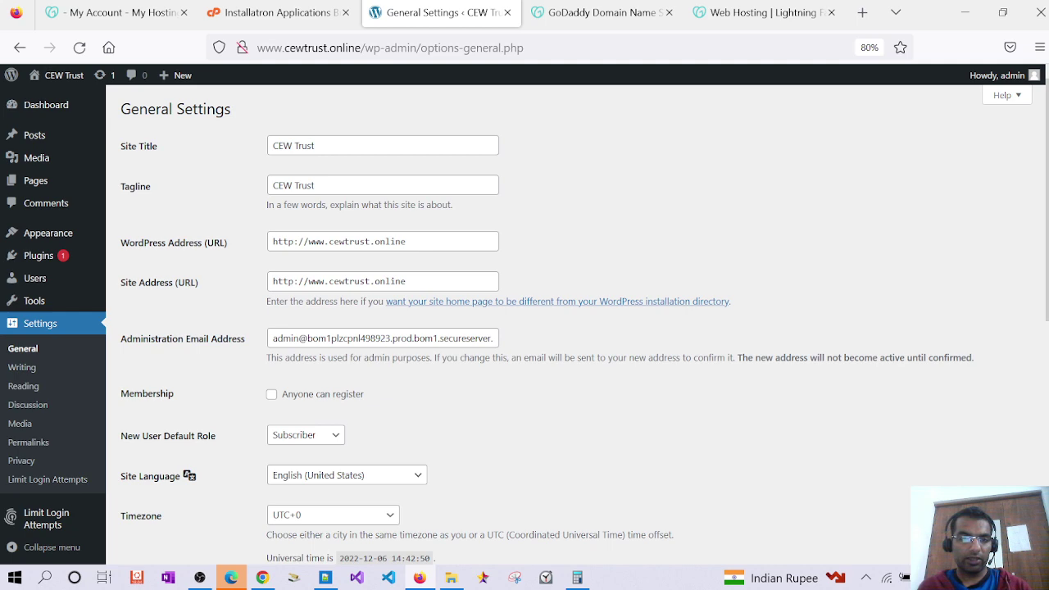
Scroll through General Settings, then open Appearance > Themes to list the installed themes
{"action": "scroll", "coordinate": [346, 326], "scroll_direction": "down", "scroll_amount": 10}
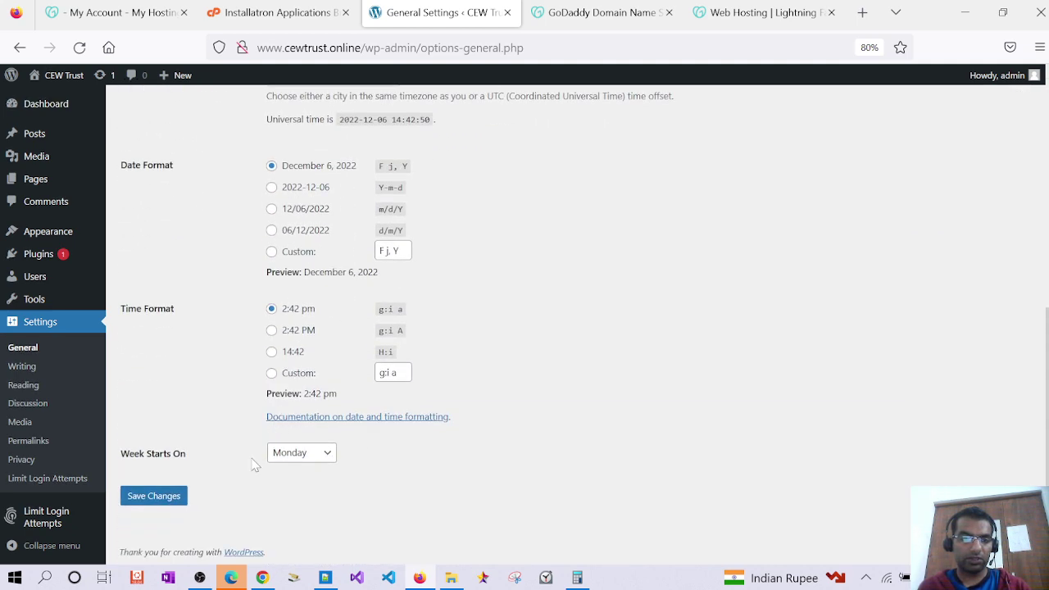
{"action": "scroll", "coordinate": [229, 484], "scroll_direction": "up", "scroll_amount": 3}
{"action": "scroll", "coordinate": [264, 393], "scroll_direction": "up", "scroll_amount": 1}
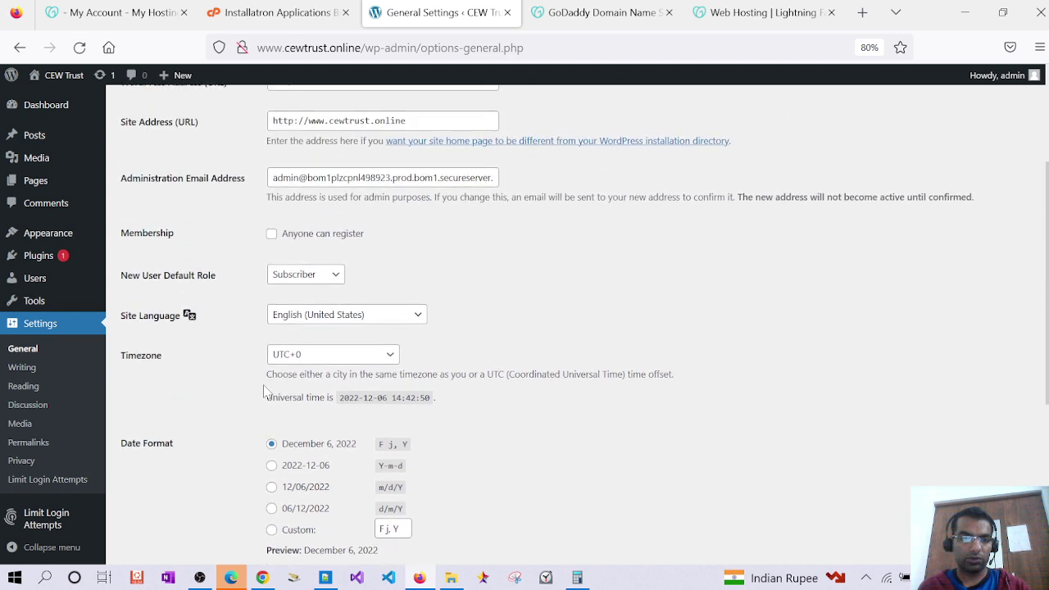
{"action": "scroll", "coordinate": [264, 393], "scroll_direction": "up", "scroll_amount": 1}
{"action": "scroll", "coordinate": [264, 393], "scroll_direction": "up", "scroll_amount": 2}
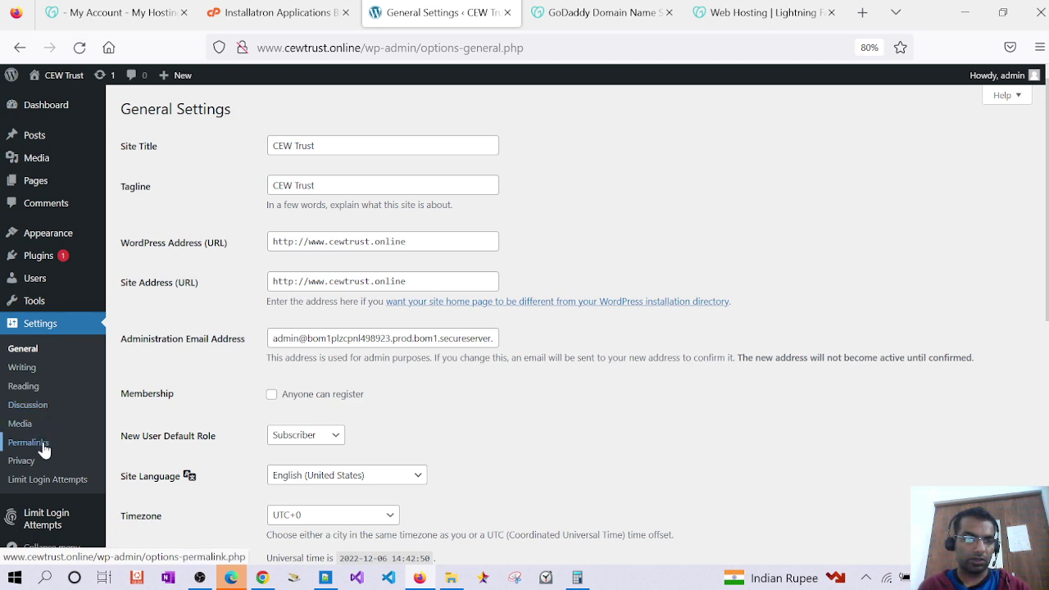
{"action": "left_click", "coordinate": [69, 234]}
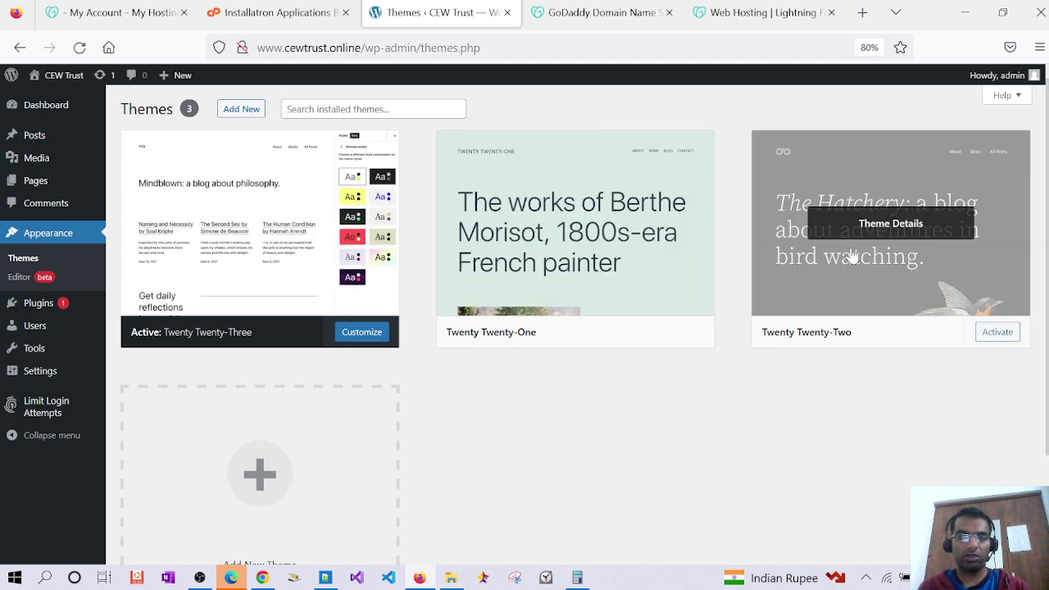
Activate Twenty Twenty-Two and launch it in the Site Editor on its Home template
{"action": "left_click", "coordinate": [998, 333]}
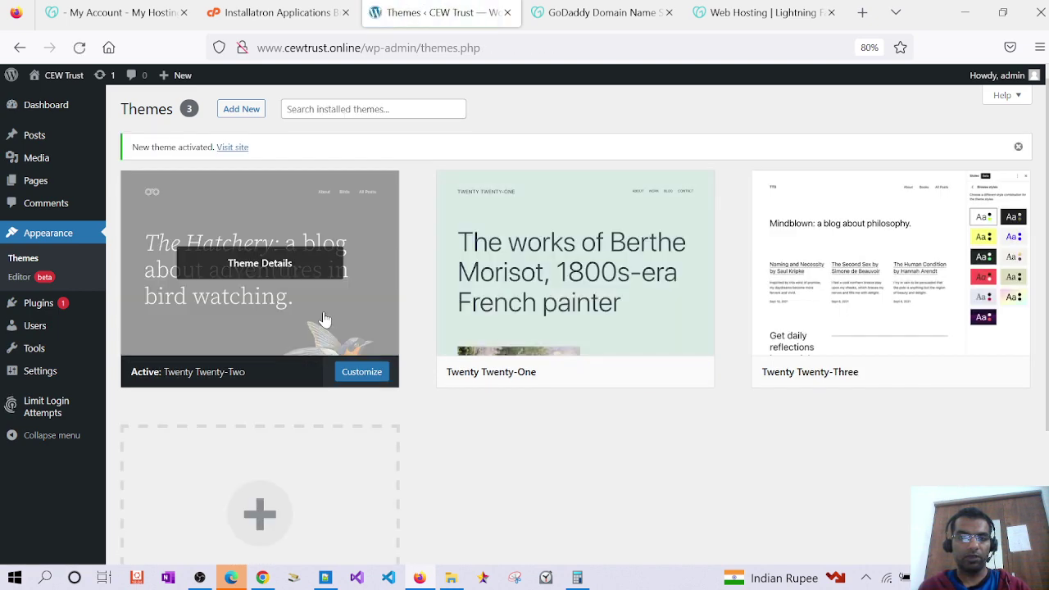
{"action": "left_click", "coordinate": [356, 372]}
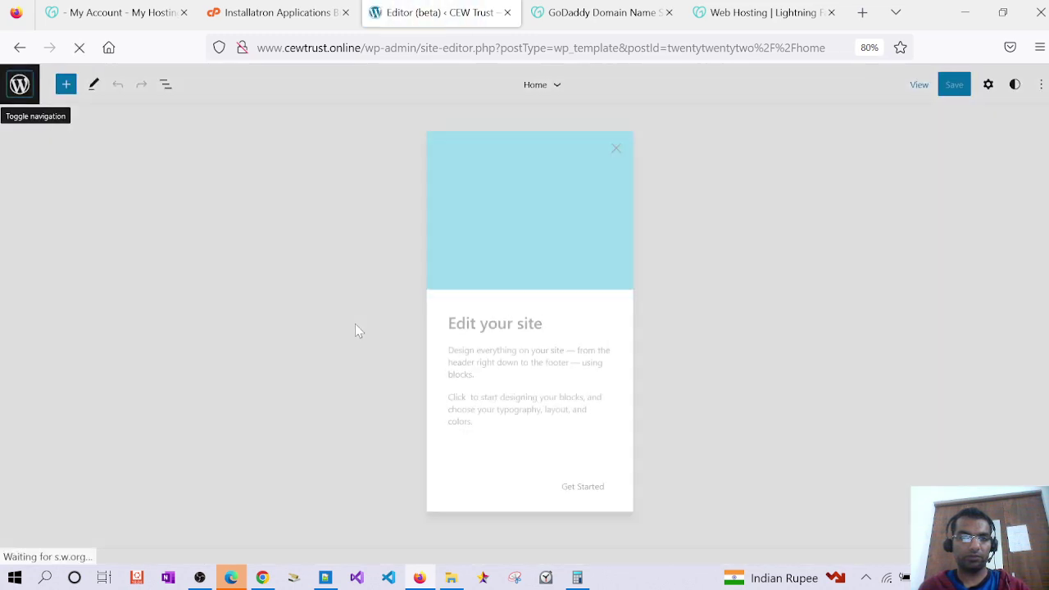
Dismiss the Site Editor welcome message and scroll over the Home template
{"action": "left_click", "coordinate": [355, 323]}
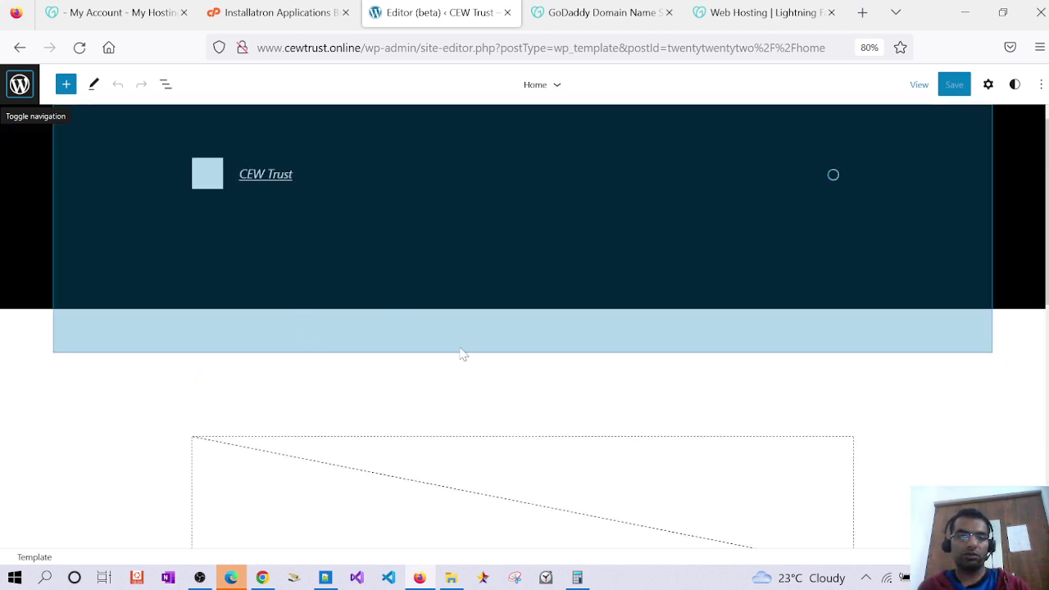
{"action": "scroll", "coordinate": [364, 342], "scroll_direction": "down", "scroll_amount": 5}
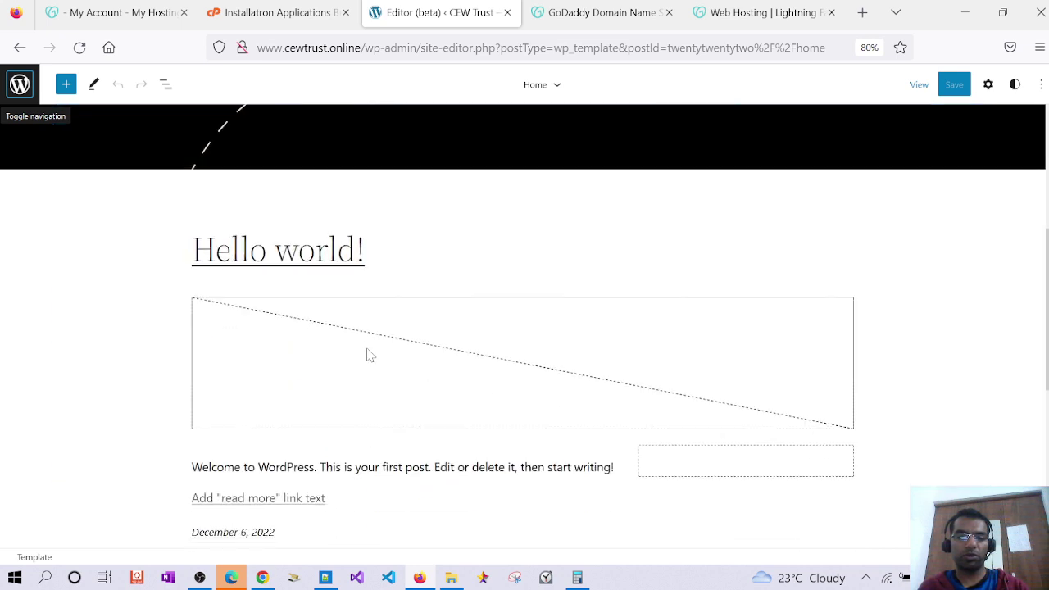
{"action": "scroll", "coordinate": [367, 354], "scroll_direction": "down", "scroll_amount": 5}
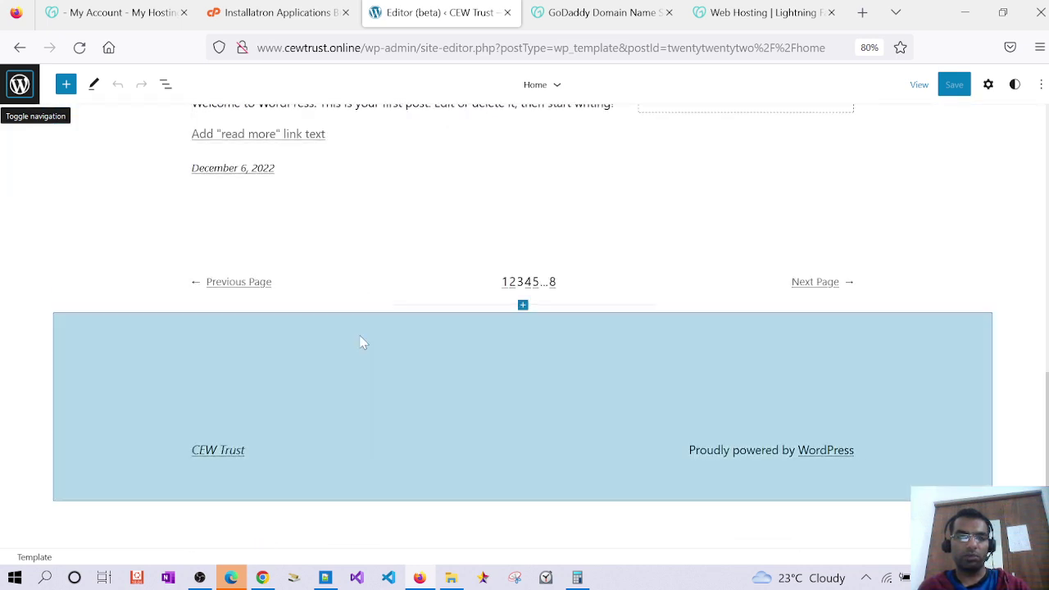
{"action": "scroll", "coordinate": [360, 342], "scroll_direction": "up", "scroll_amount": 10}
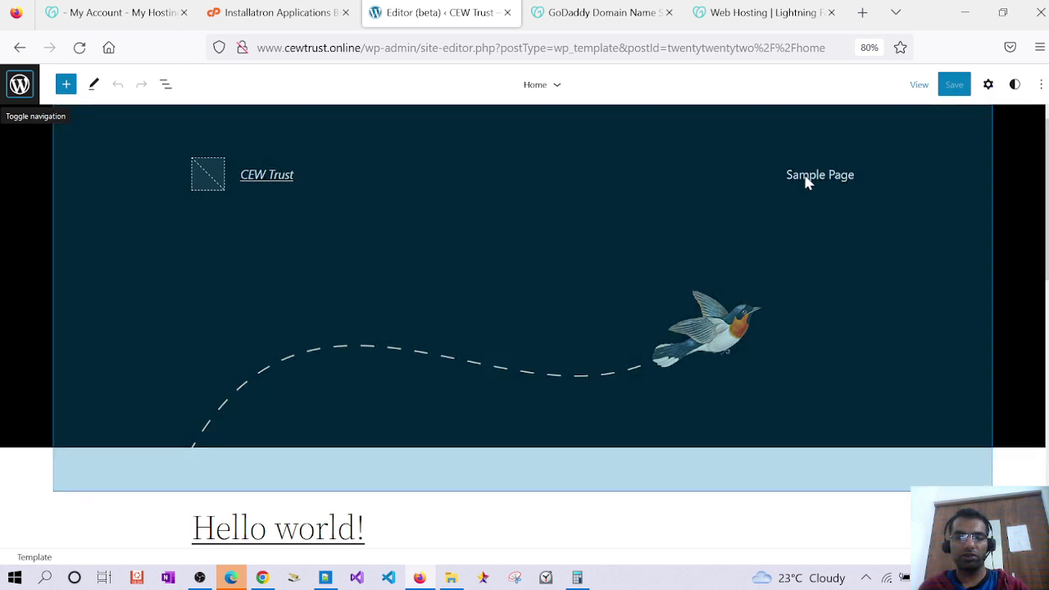
Convert the header's page list into single page links and save the site
{"action": "left_click", "coordinate": [788, 185]}
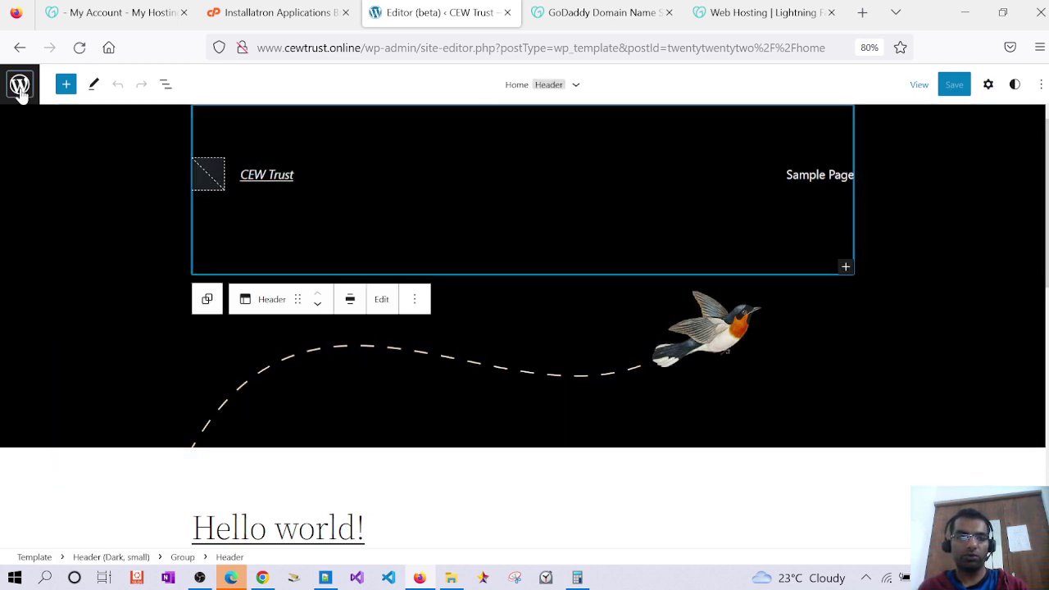
{"action": "double_click", "coordinate": [803, 180]}
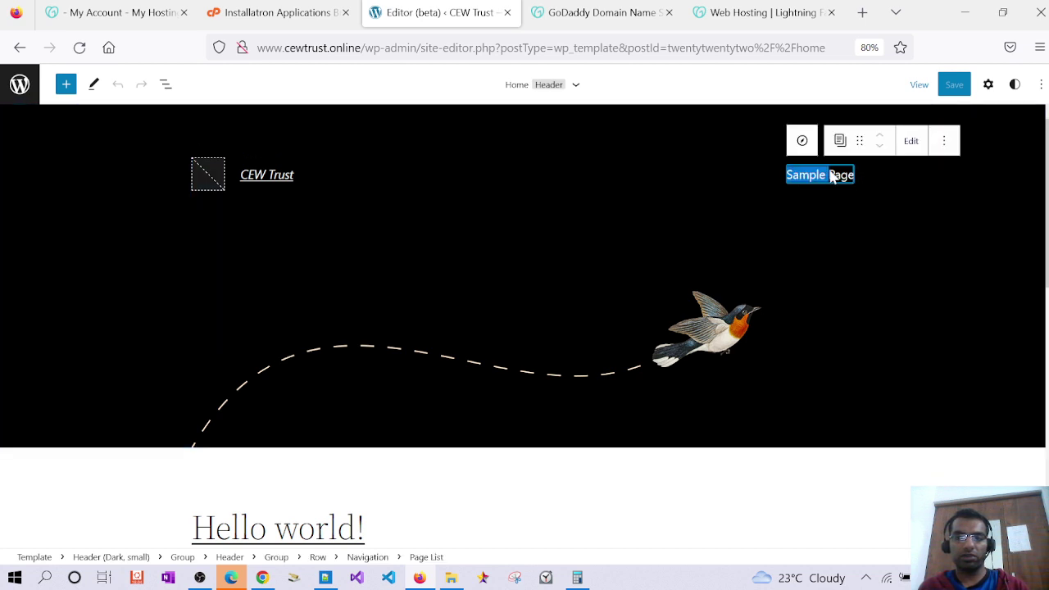
{"action": "left_click", "coordinate": [911, 141]}
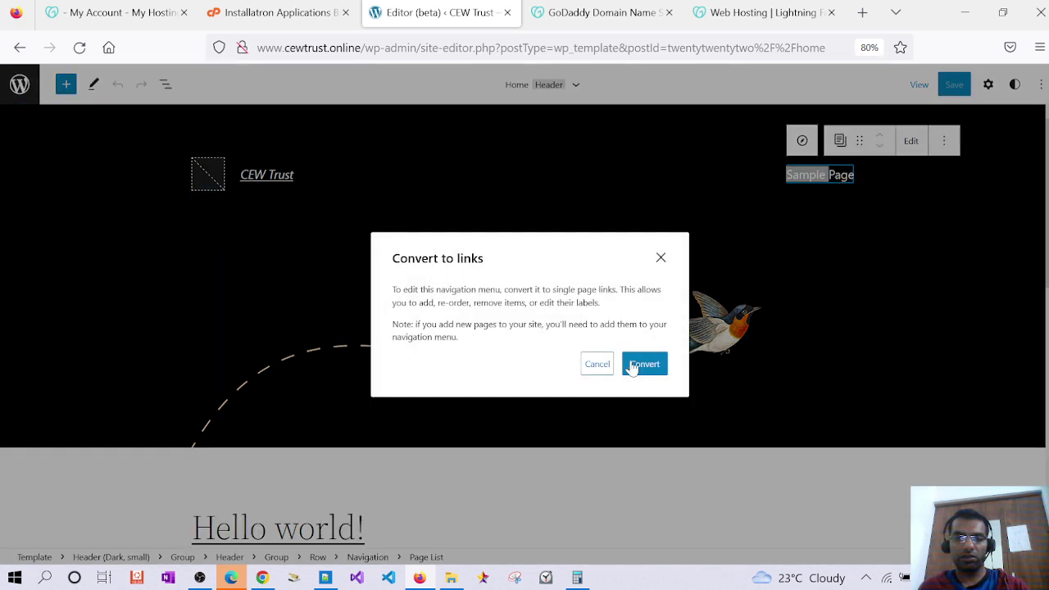
{"action": "left_click", "coordinate": [646, 370]}
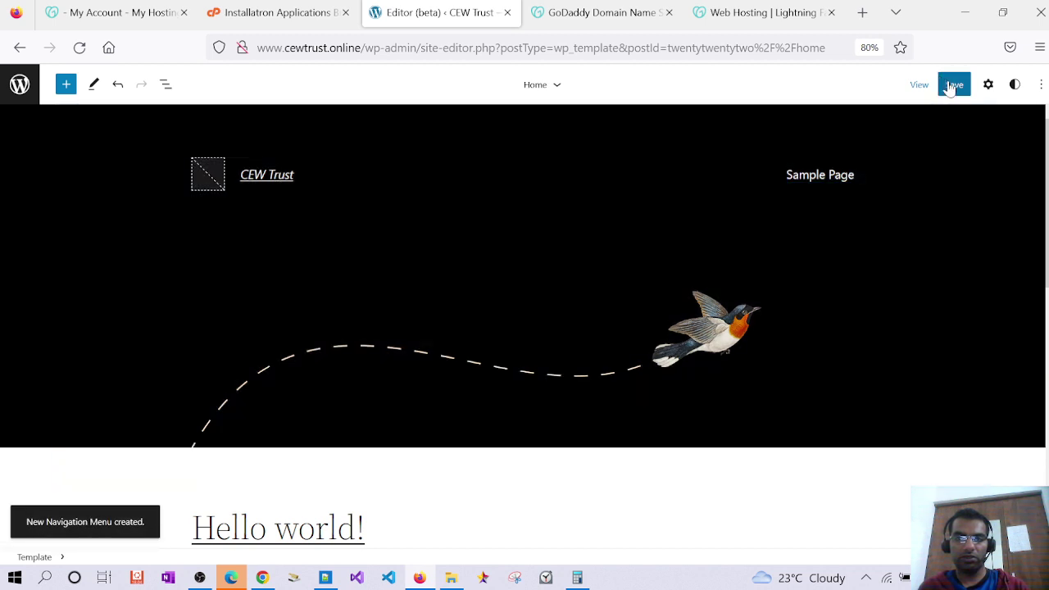
{"action": "left_click", "coordinate": [955, 84]}
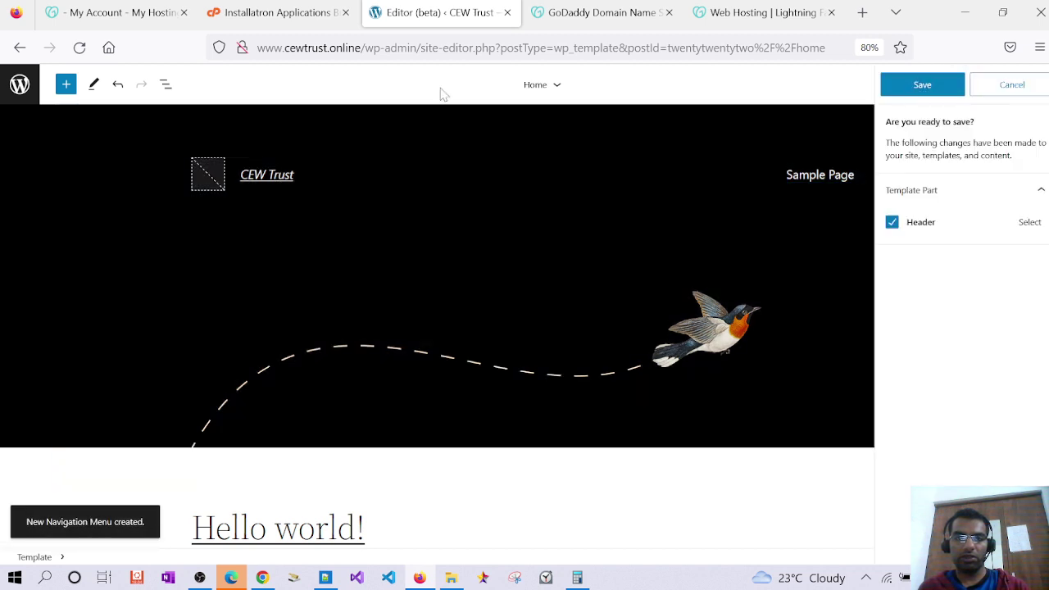
{"action": "key", "text": "ctrl+s"}
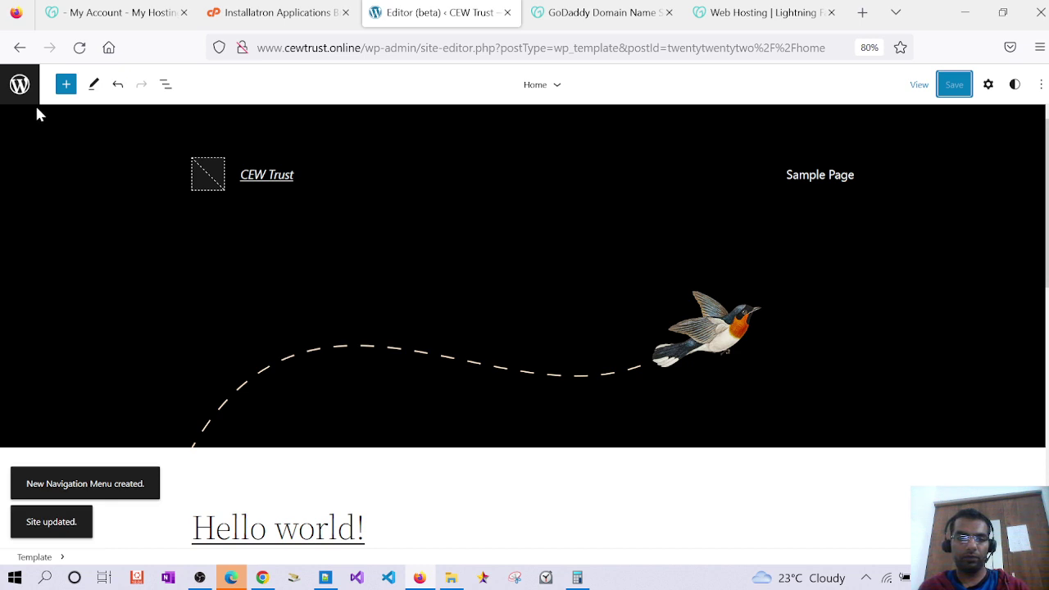
{"action": "left_click", "coordinate": [19, 85]}
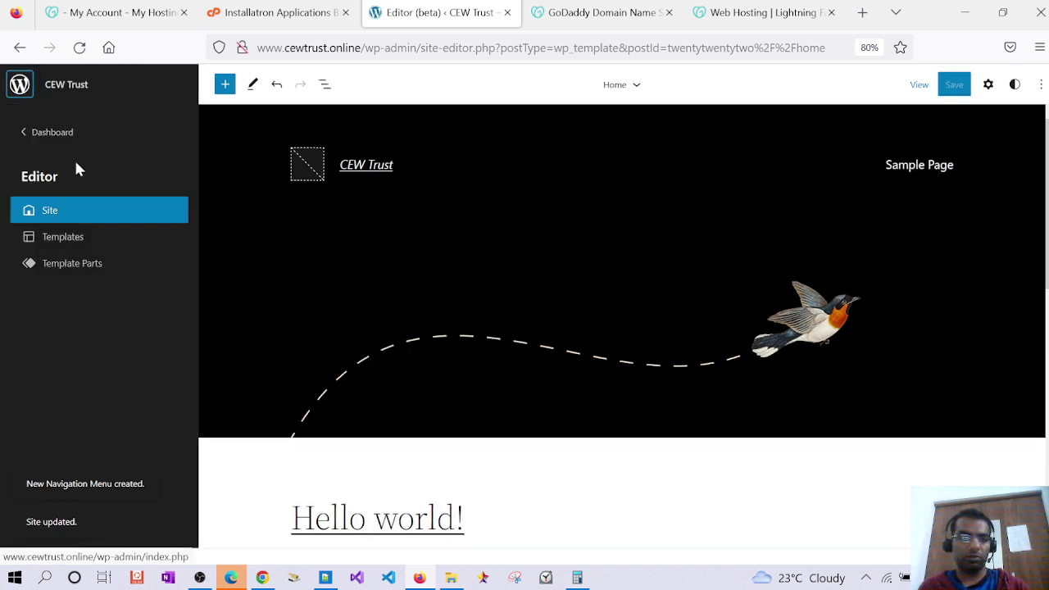
Leave the Site Editor through the WordPress logo menu back to the admin Dashboard
{"action": "left_click", "coordinate": [51, 133]}
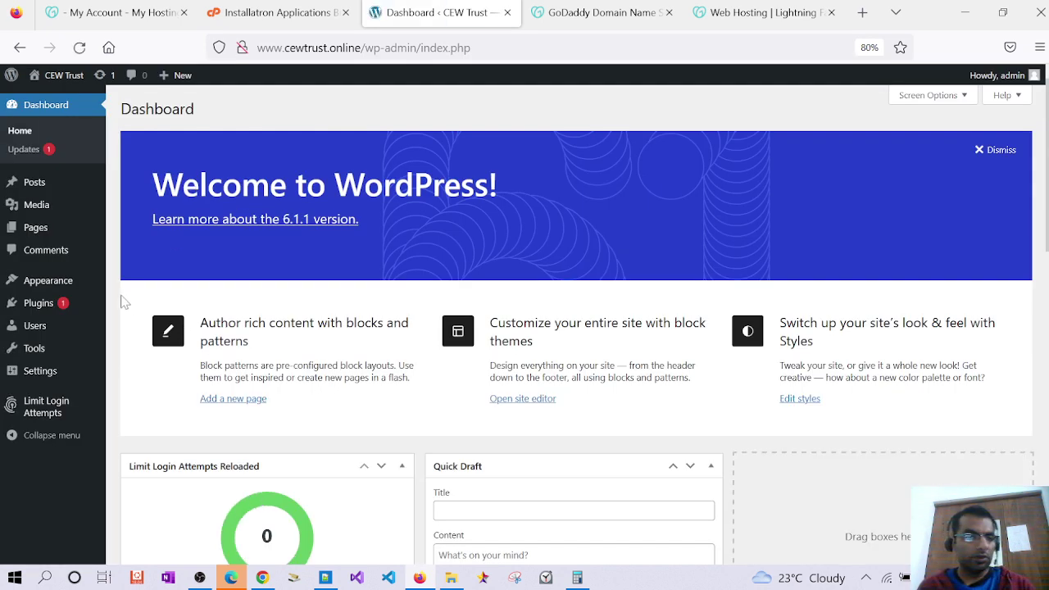
{"action": "mouse_move", "coordinate": [52, 234]}
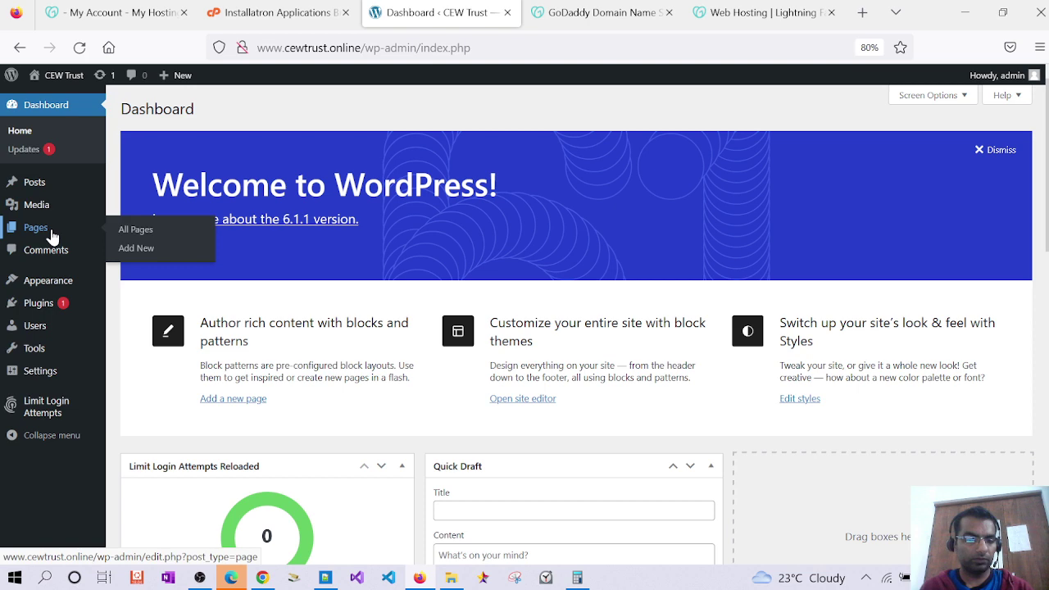
{"action": "mouse_move", "coordinate": [57, 379]}
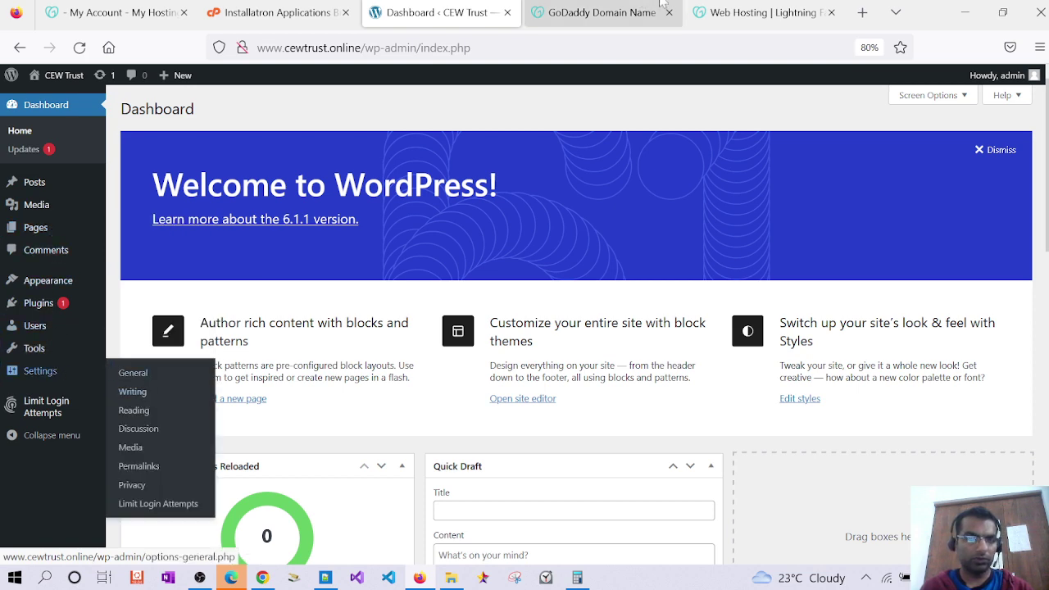
Search Google for 'setting home page on wordpress'
{"action": "left_click", "coordinate": [810, 23]}
{"action": "key", "text": "ctrl+l"}
{"action": "type", "text": "set"}
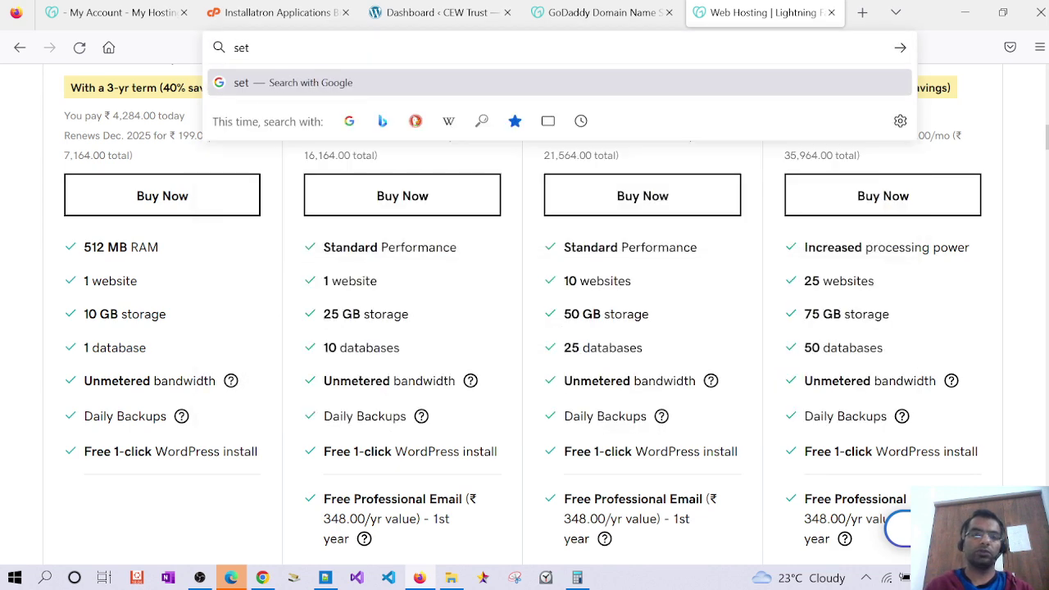
{"action": "type", "text": "ting home page"}
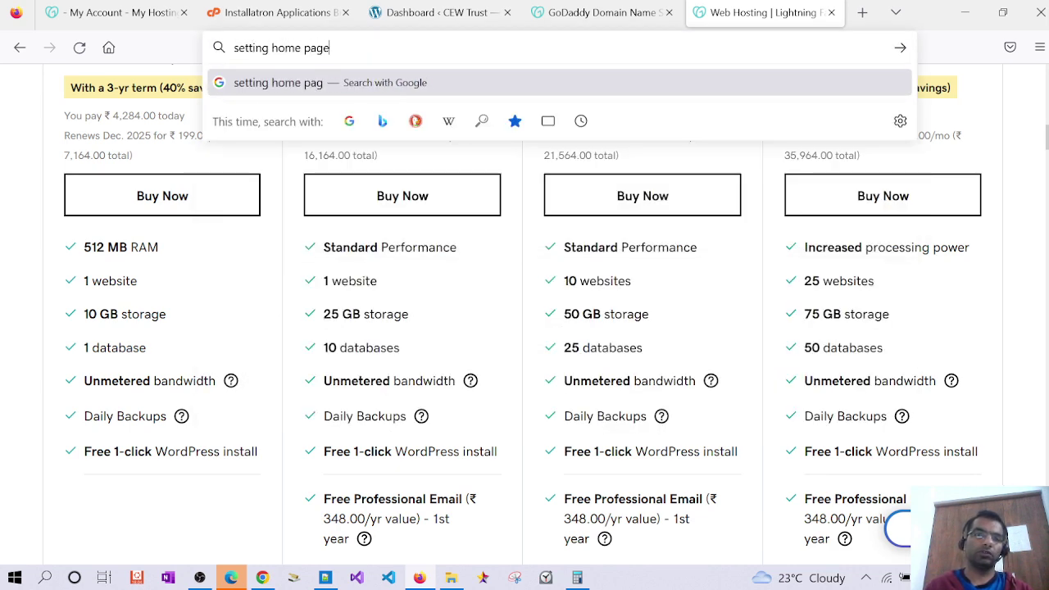
{"action": "type", "text": " on wordp"}
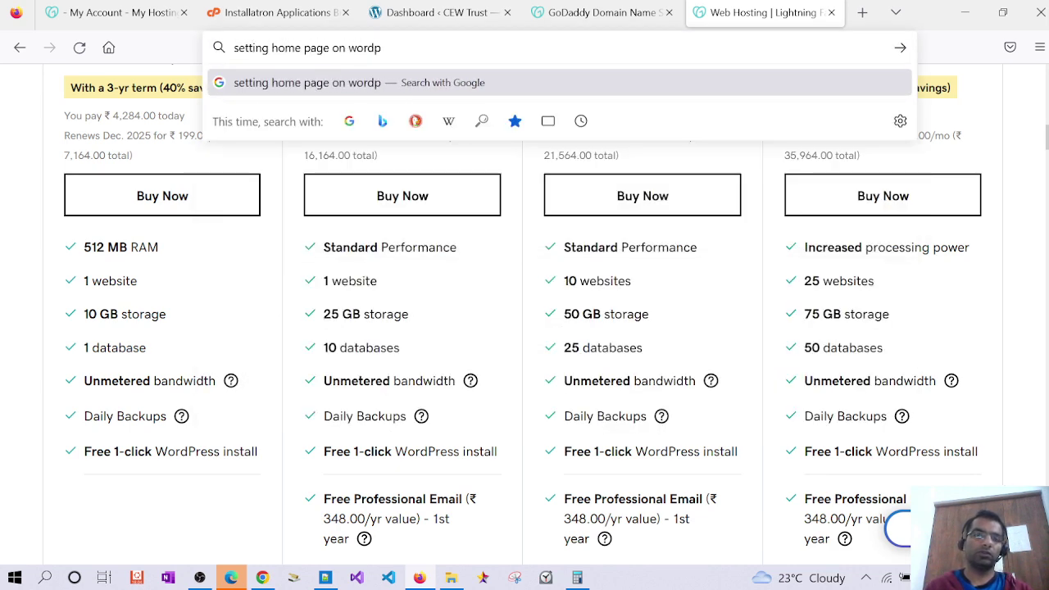
{"action": "type", "text": "ress"}
{"action": "key", "text": "Return"}
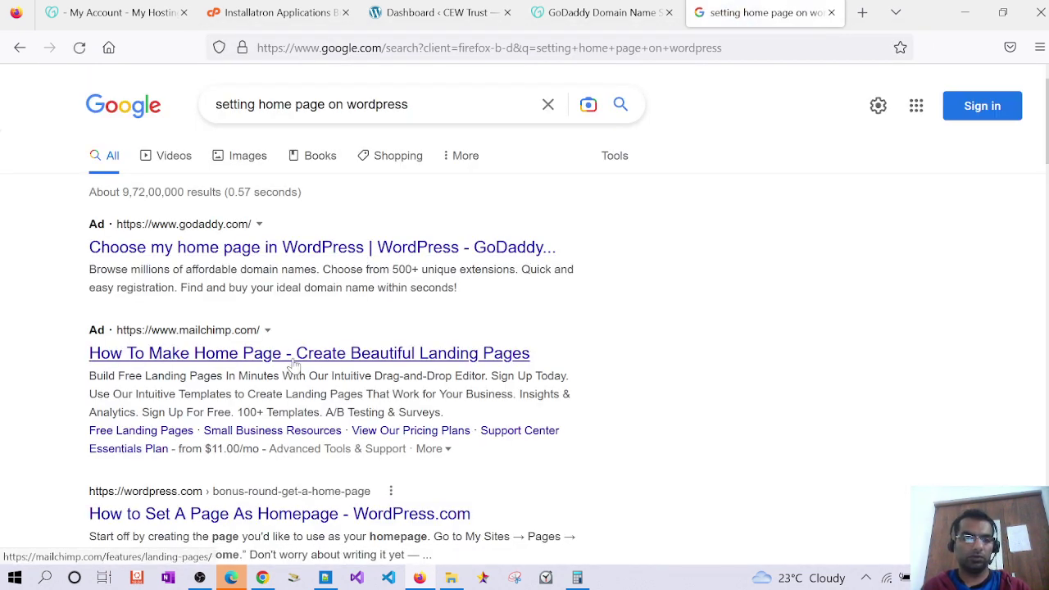
Open WordPress.com's 'Get a Homepage' guide and read through its static homepage instructions
{"action": "scroll", "coordinate": [297, 367], "scroll_direction": "down", "scroll_amount": 2}
{"action": "left_click", "coordinate": [296, 436]}
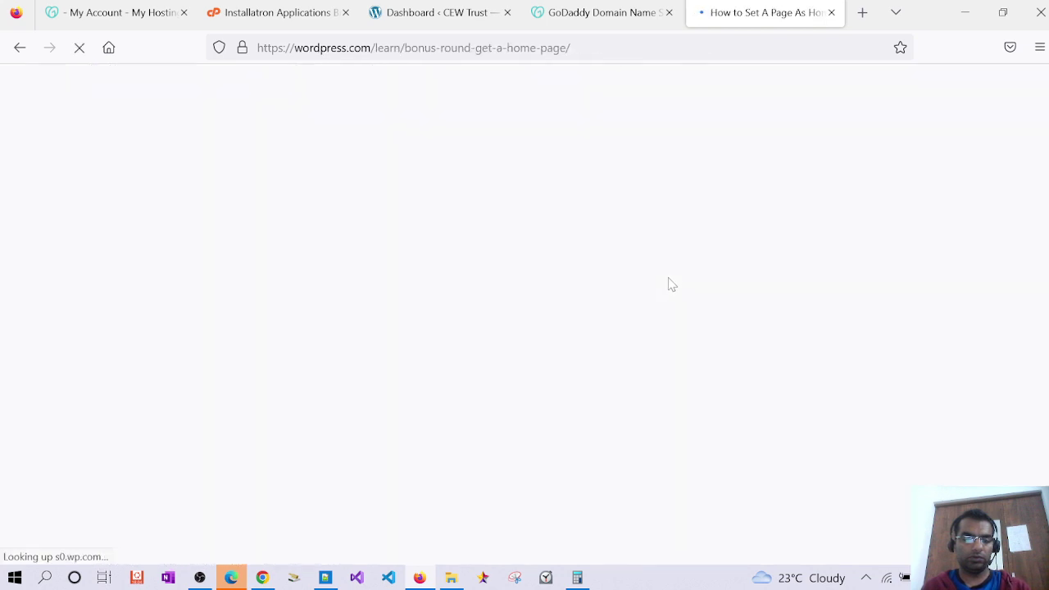
{"action": "scroll", "coordinate": [671, 283], "scroll_direction": "down", "scroll_amount": 4}
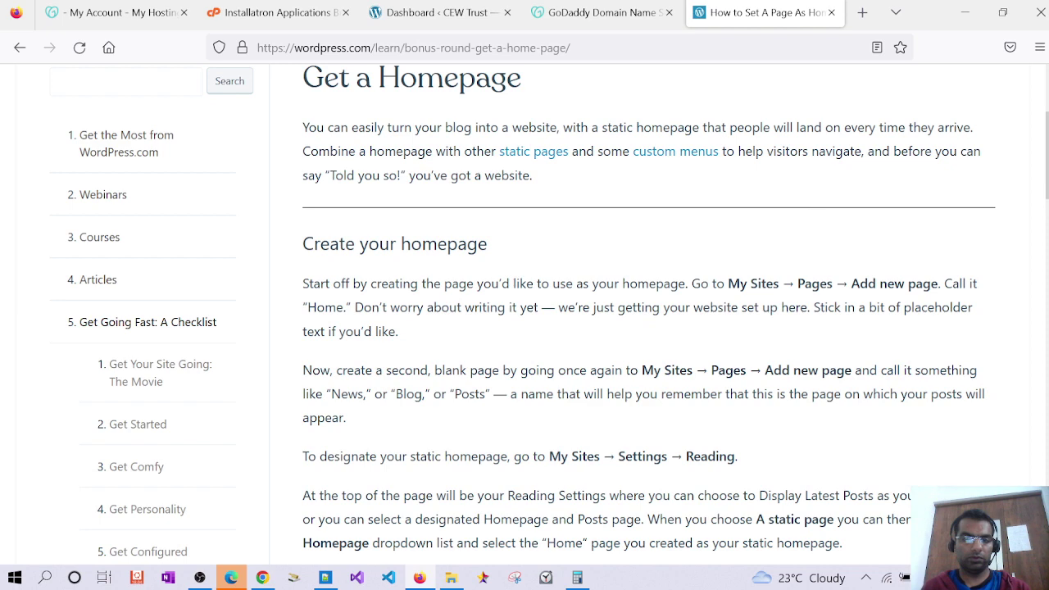
{"action": "scroll", "coordinate": [525, 315], "scroll_direction": "down", "scroll_amount": 6}
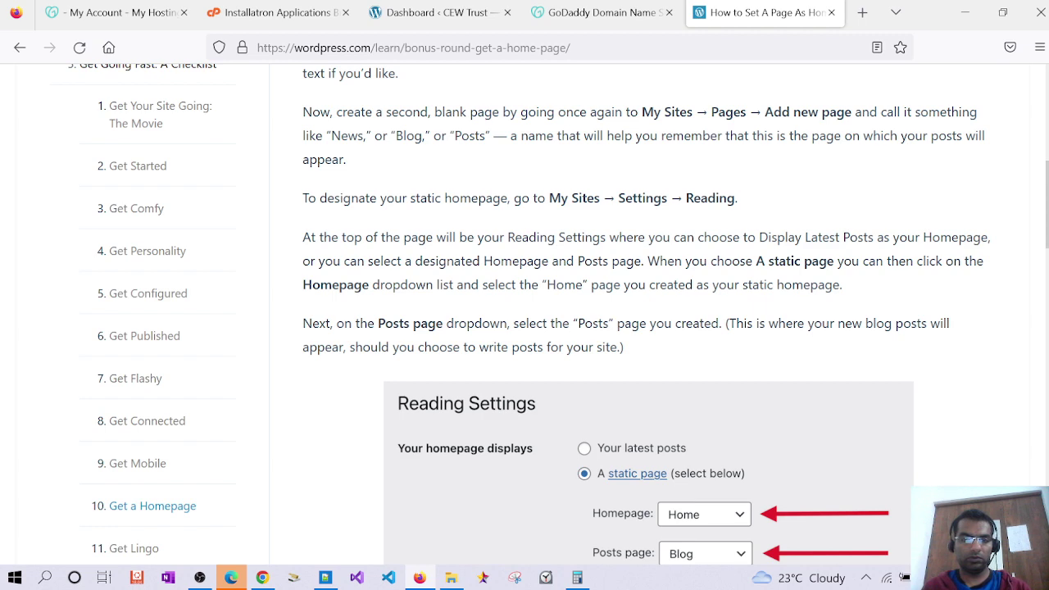
{"action": "scroll", "coordinate": [525, 315], "scroll_direction": "down", "scroll_amount": 6}
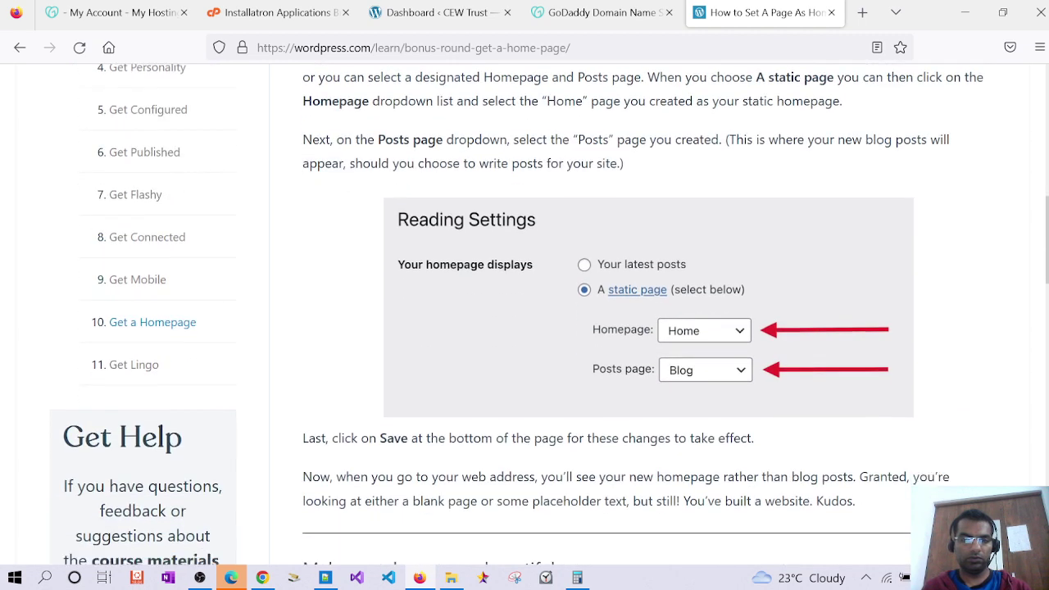
{"action": "scroll", "coordinate": [524, 314], "scroll_direction": "down", "scroll_amount": 8}
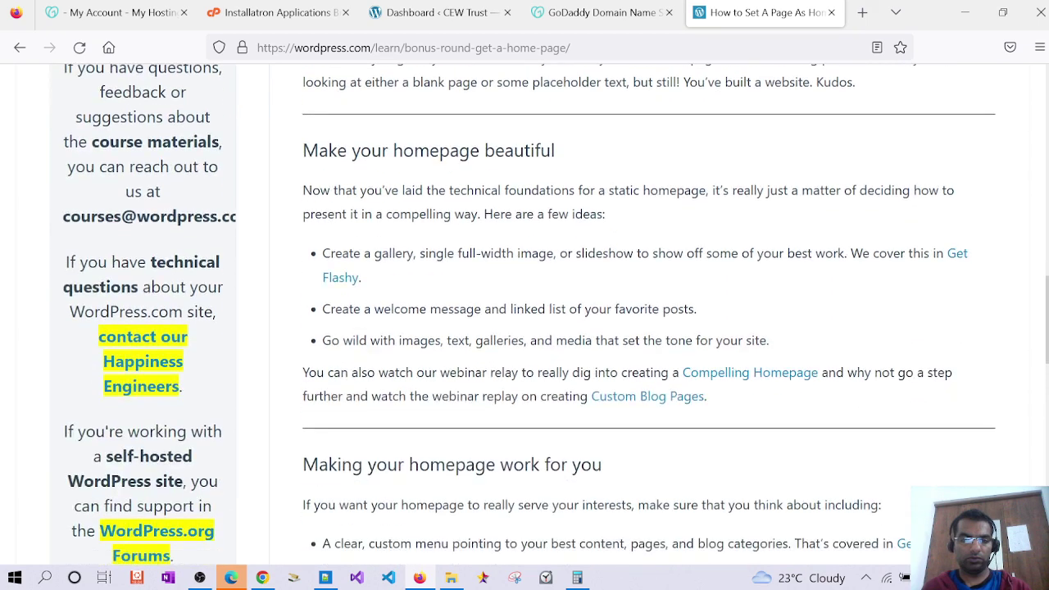
Back in the Dashboard tab, browse Settings > Writing and reach the Reading settings
{"action": "left_click", "coordinate": [434, 12]}
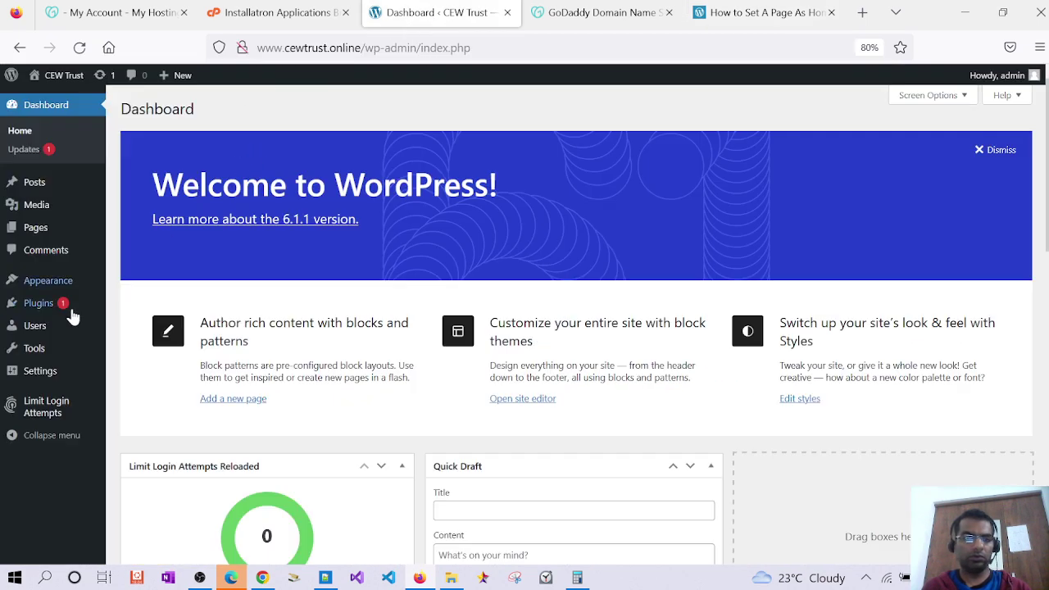
{"action": "mouse_move", "coordinate": [63, 293]}
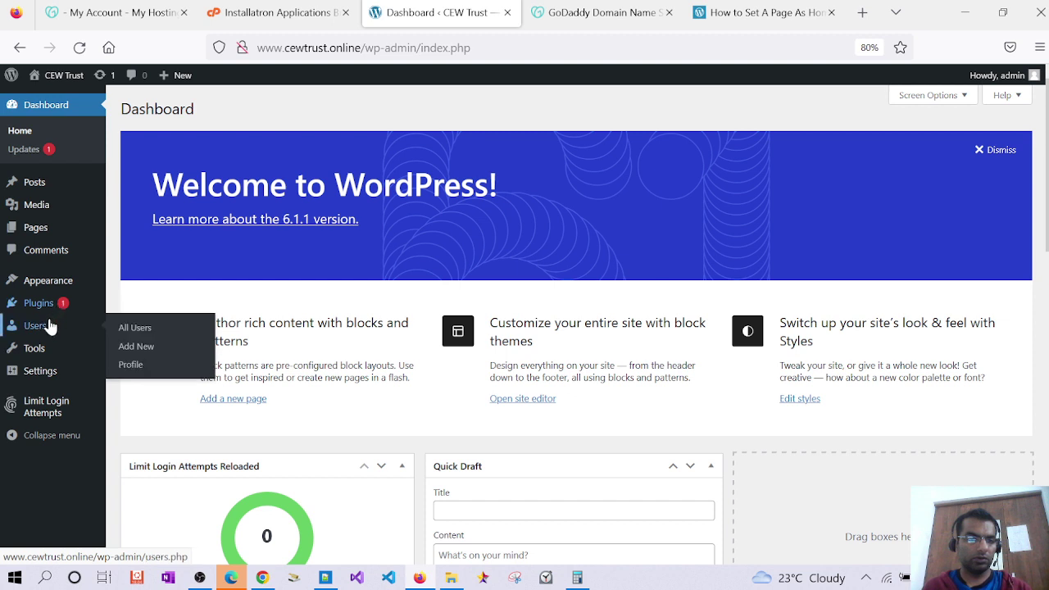
{"action": "mouse_move", "coordinate": [45, 355]}
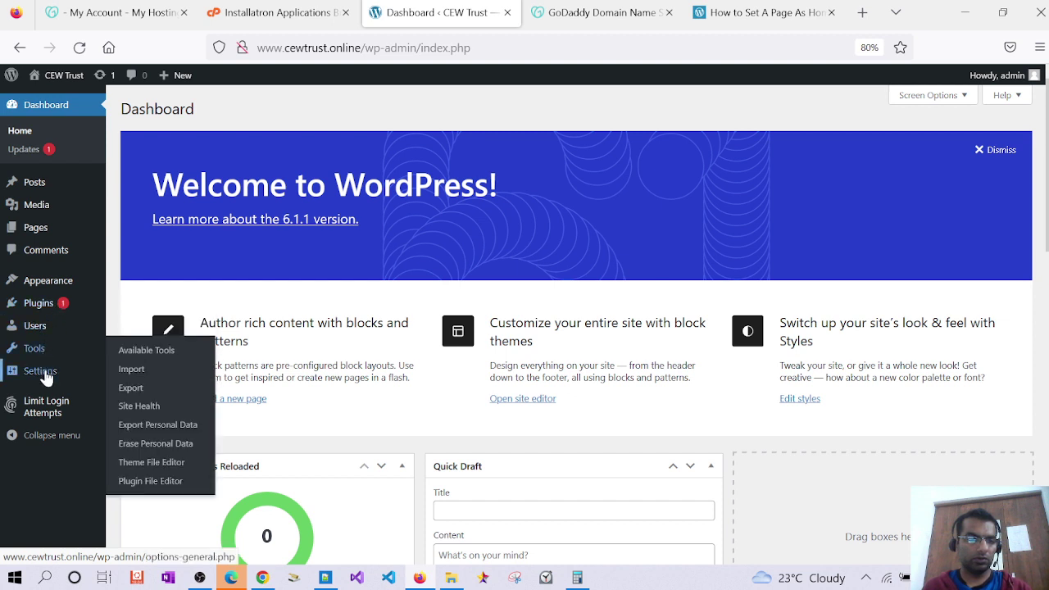
{"action": "mouse_move", "coordinate": [47, 378]}
{"action": "left_click", "coordinate": [131, 392]}
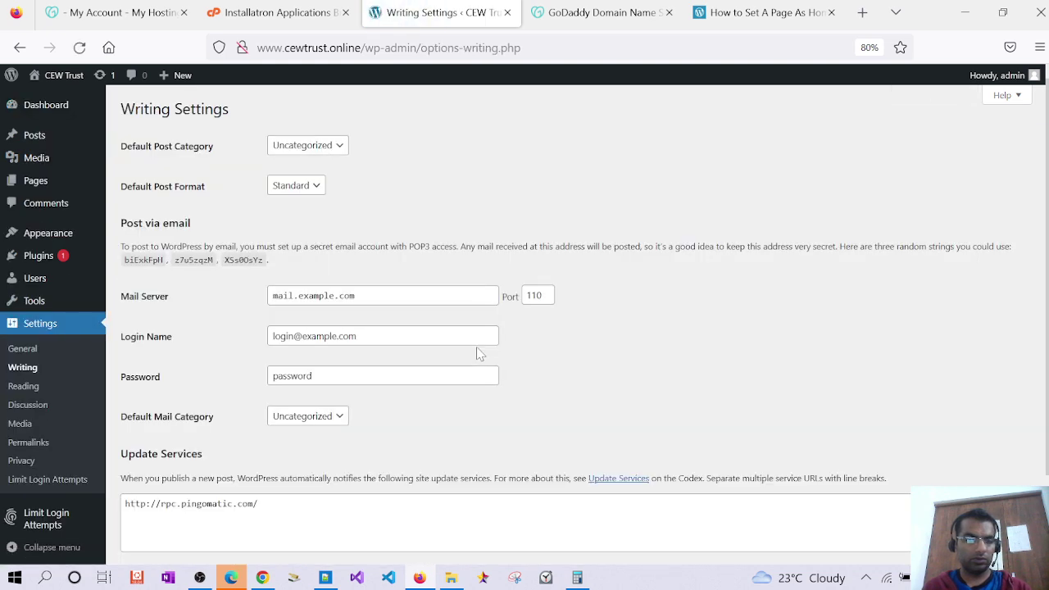
{"action": "scroll", "coordinate": [480, 355], "scroll_direction": "down", "scroll_amount": 2}
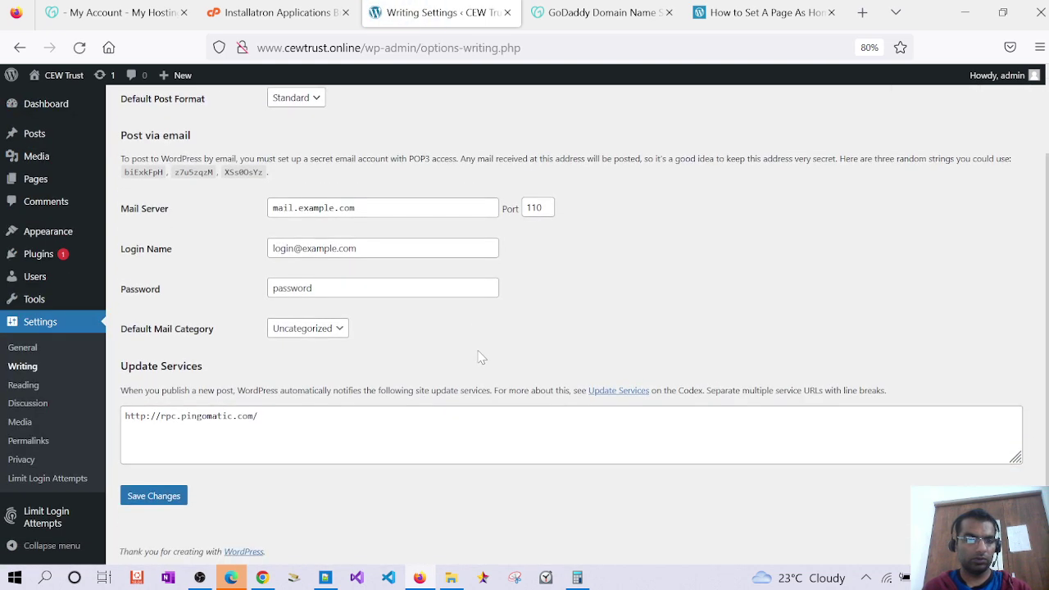
{"action": "scroll", "coordinate": [452, 368], "scroll_direction": "up", "scroll_amount": 2}
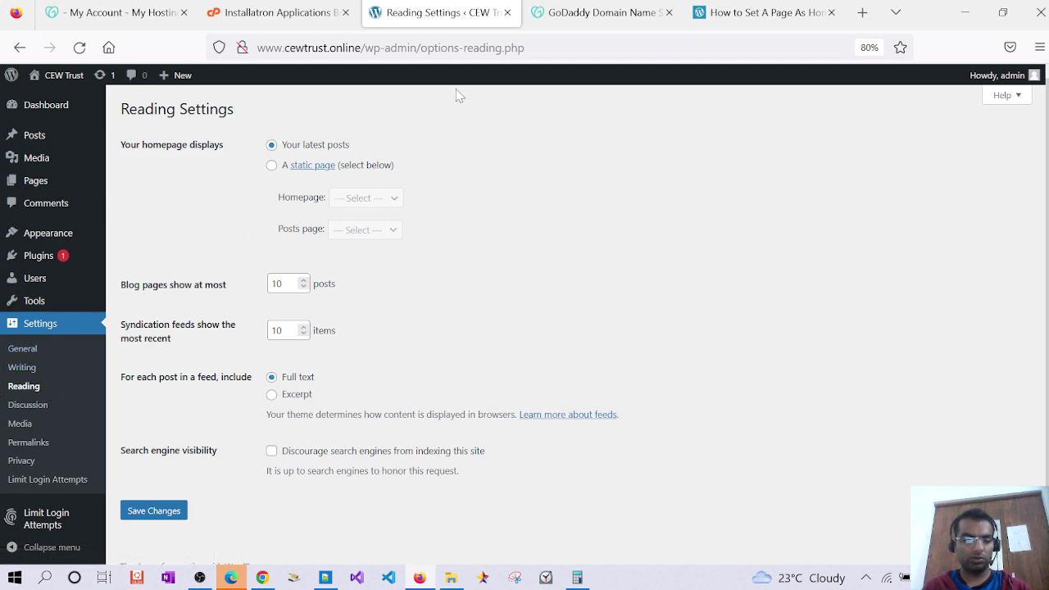
Glance at the GoDaddy domain and Installatron hosting tabs, then return to WordPress
{"action": "key", "text": "ctrl+Tab"}
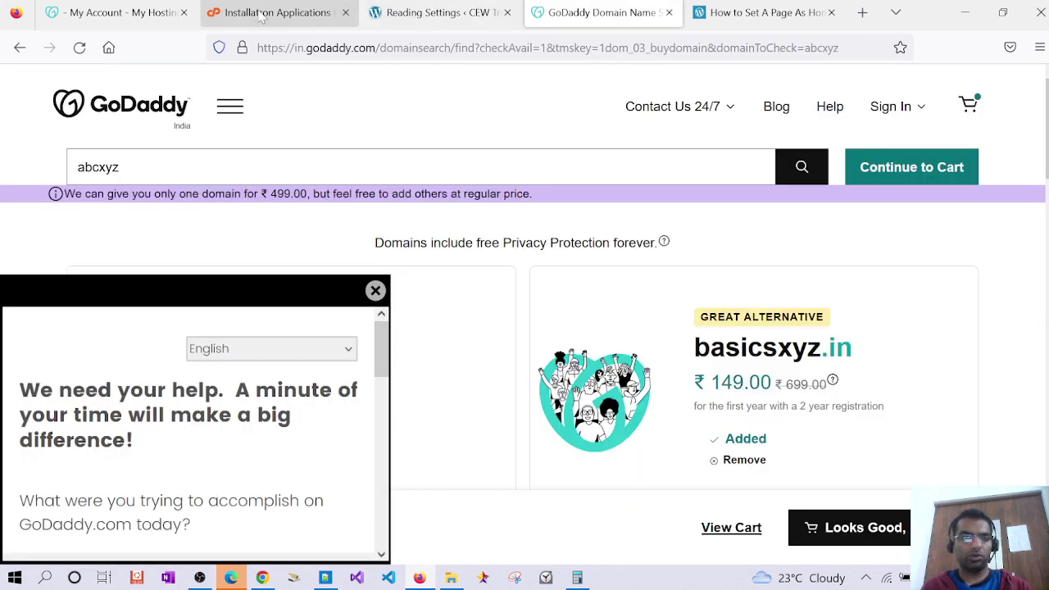
{"action": "left_click", "coordinate": [123, 12]}
{"action": "left_click", "coordinate": [286, 17]}
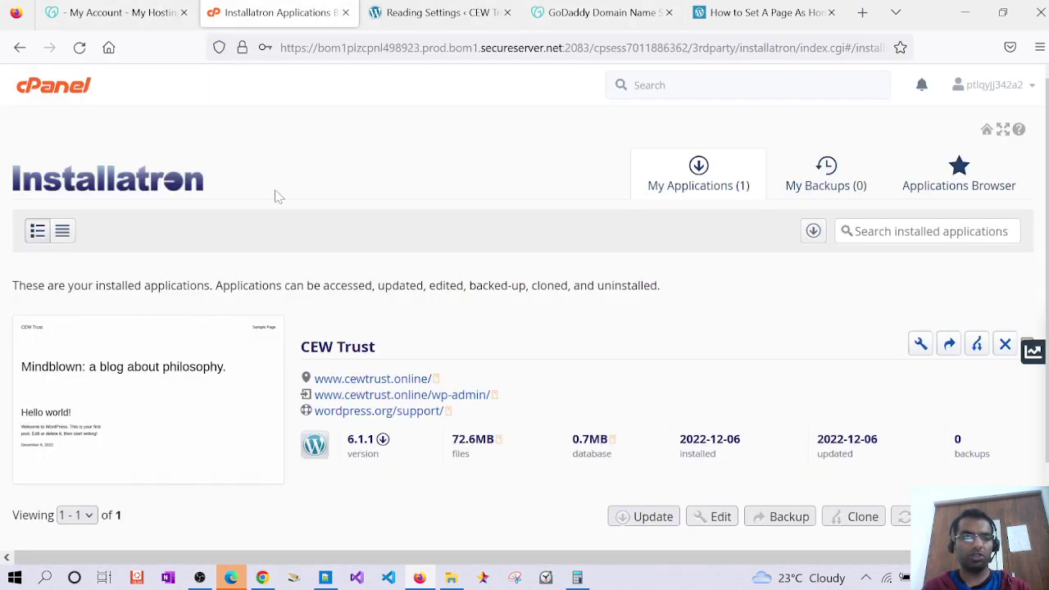
{"action": "left_click", "coordinate": [435, 12]}
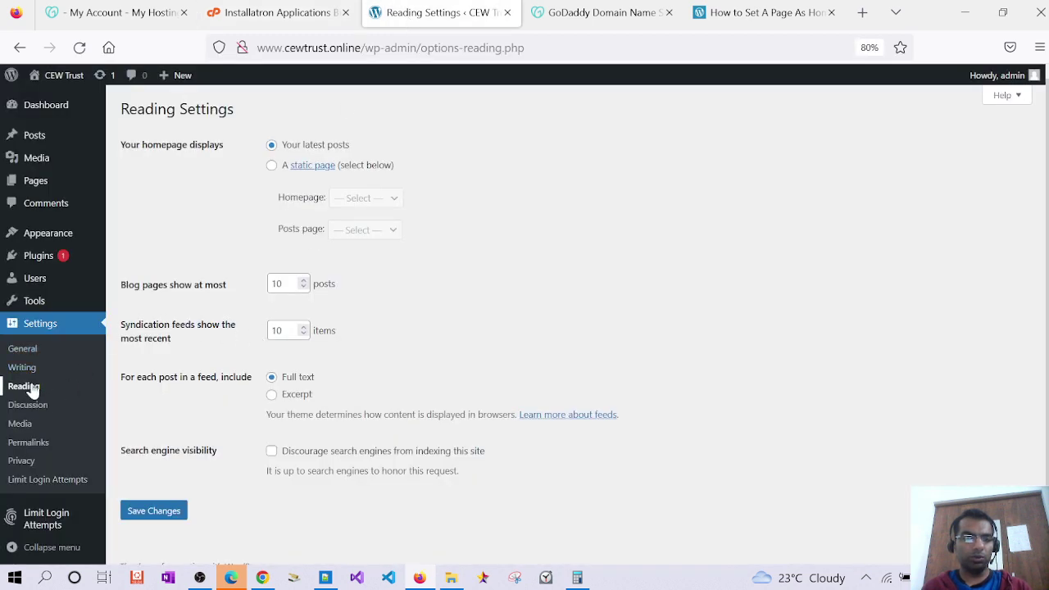
Set the homepage to a static page, Sample Page, and save the Reading settings
{"action": "left_click", "coordinate": [274, 167]}
{"action": "left_click", "coordinate": [372, 198]}
{"action": "left_click", "coordinate": [377, 240]}
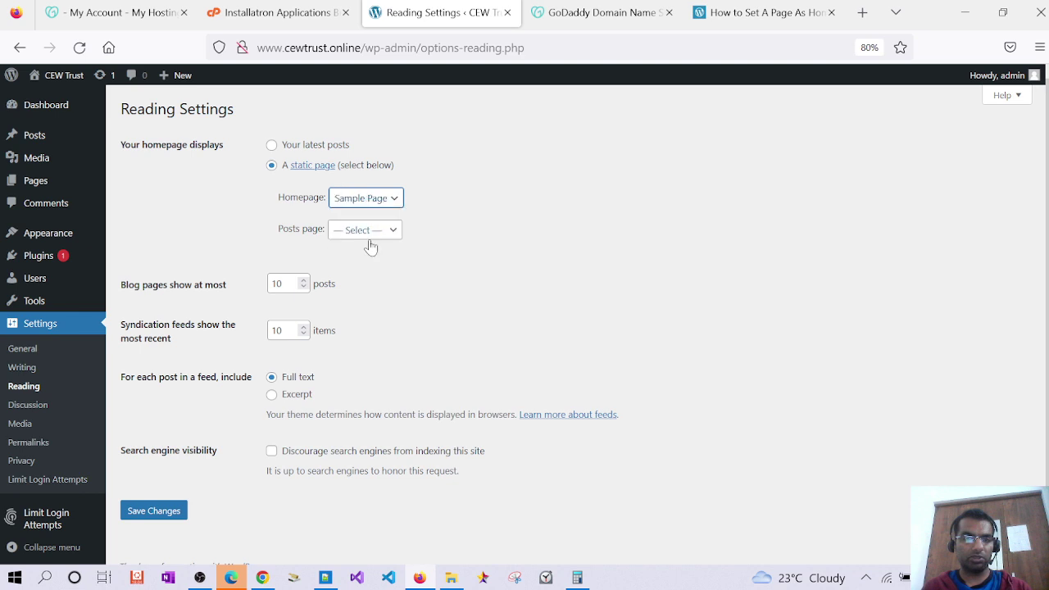
{"action": "left_click", "coordinate": [153, 511]}
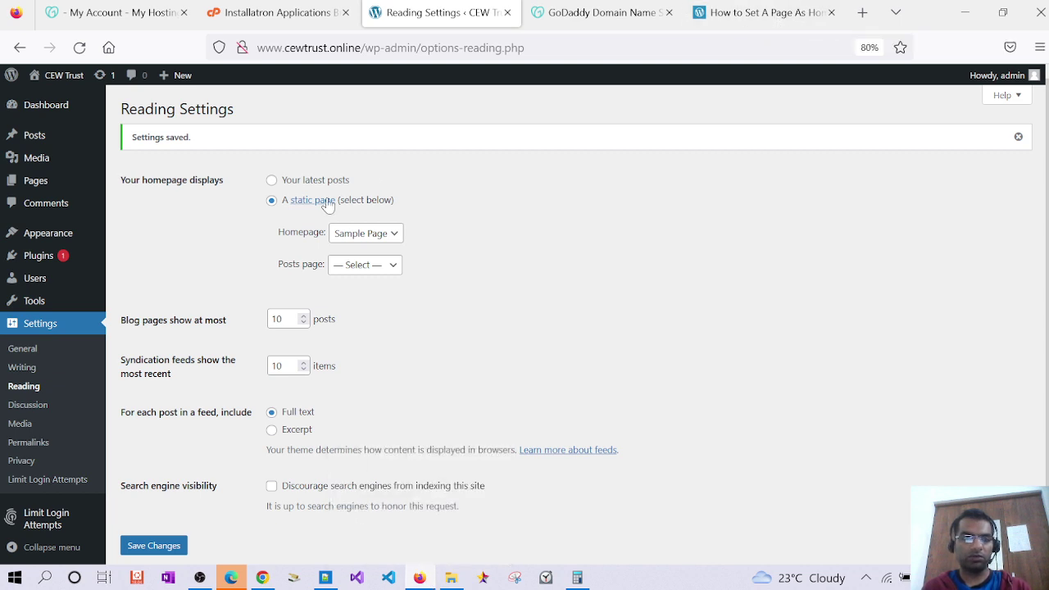
{"action": "mouse_move", "coordinate": [72, 85]}
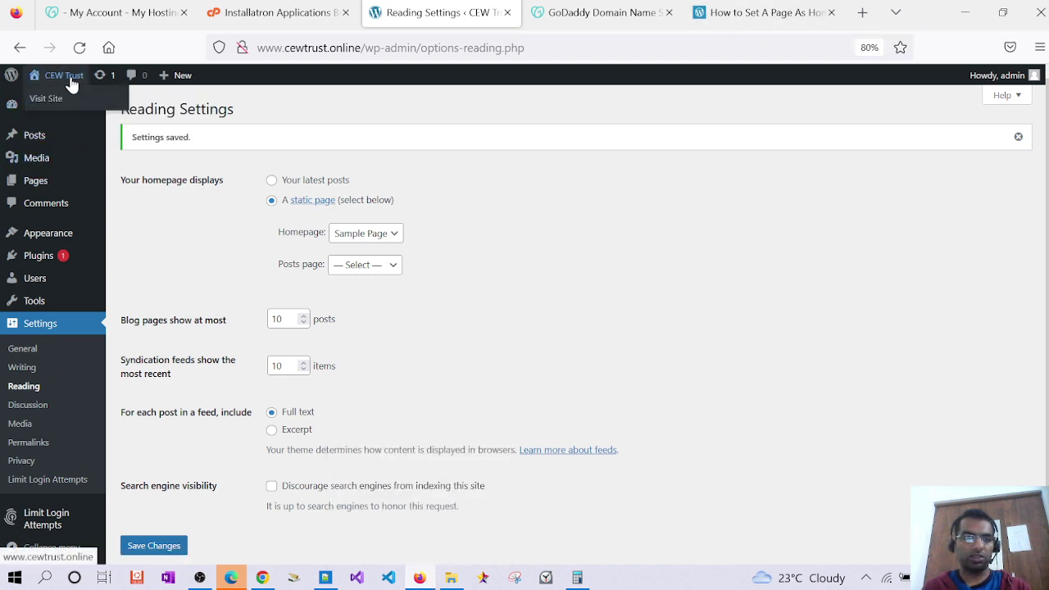
Visit the live site to confirm its front page is now Sample Page
{"action": "left_click", "coordinate": [54, 102]}
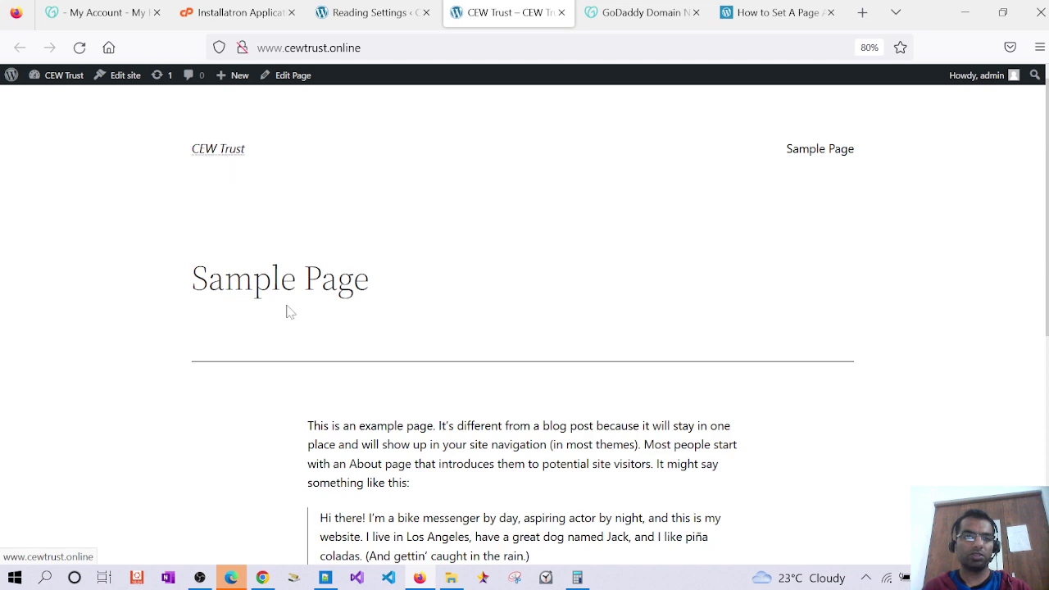
{"action": "scroll", "coordinate": [291, 314], "scroll_direction": "down", "scroll_amount": 5}
{"action": "scroll", "coordinate": [295, 317], "scroll_direction": "up", "scroll_amount": 5}
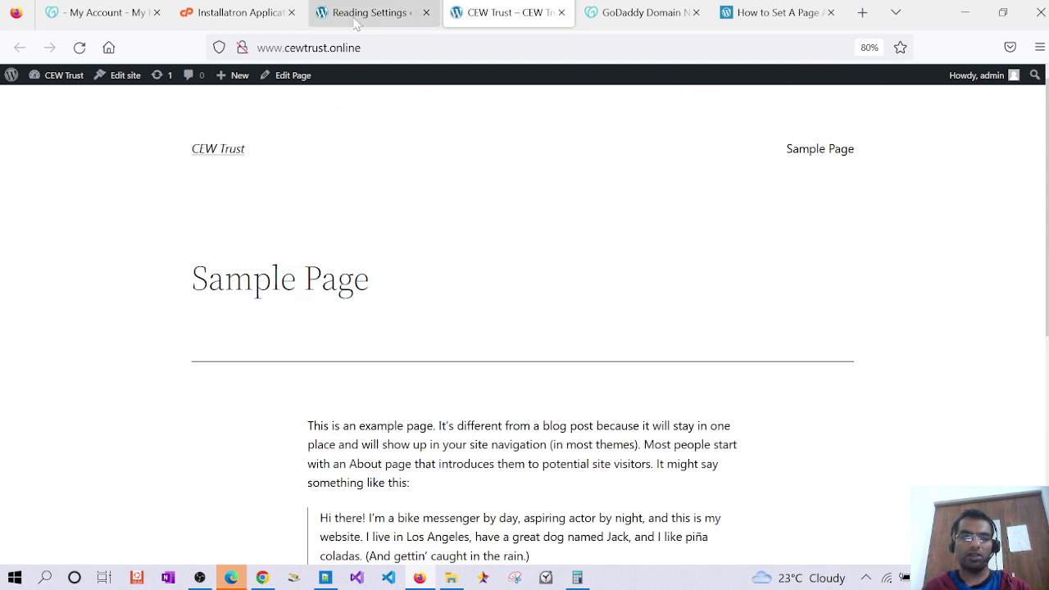
{"action": "left_click", "coordinate": [309, 48]}
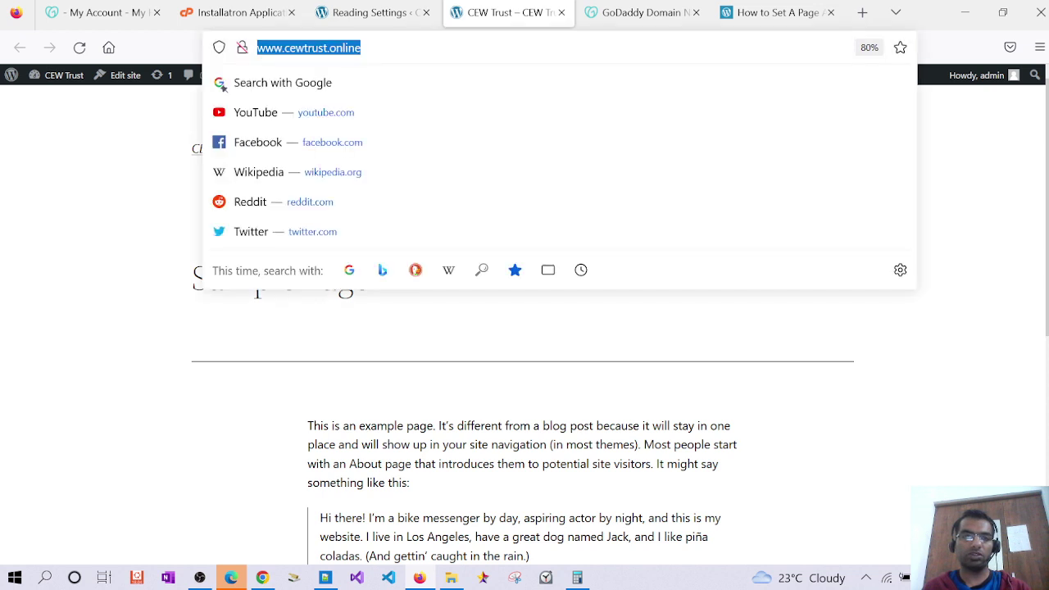
{"action": "left_click", "coordinate": [369, 13]}
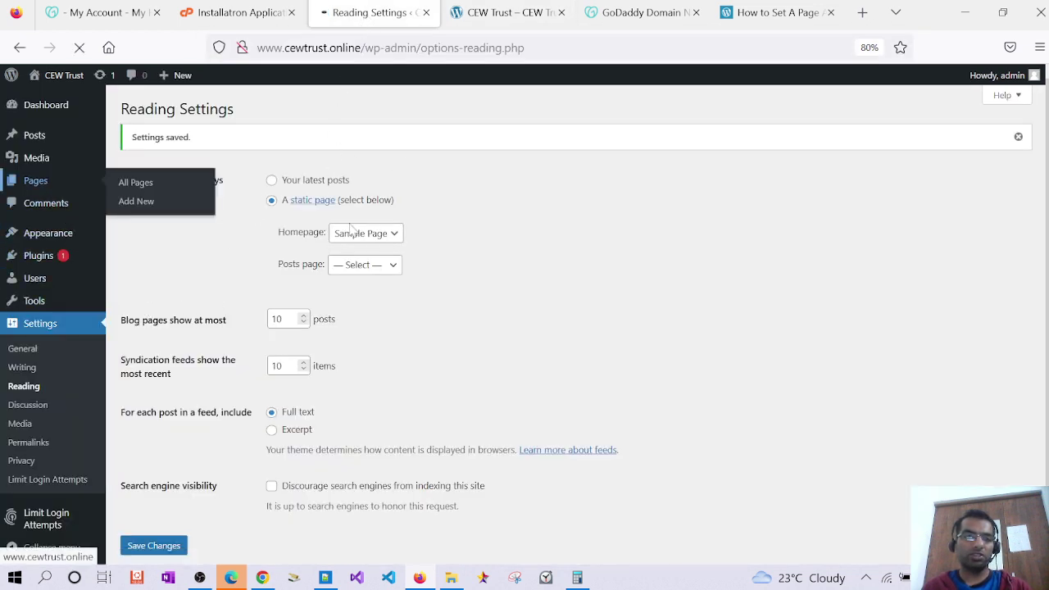
Open Pages > All Pages, where Sample Page is marked as Front Page
{"action": "left_click", "coordinate": [43, 182]}
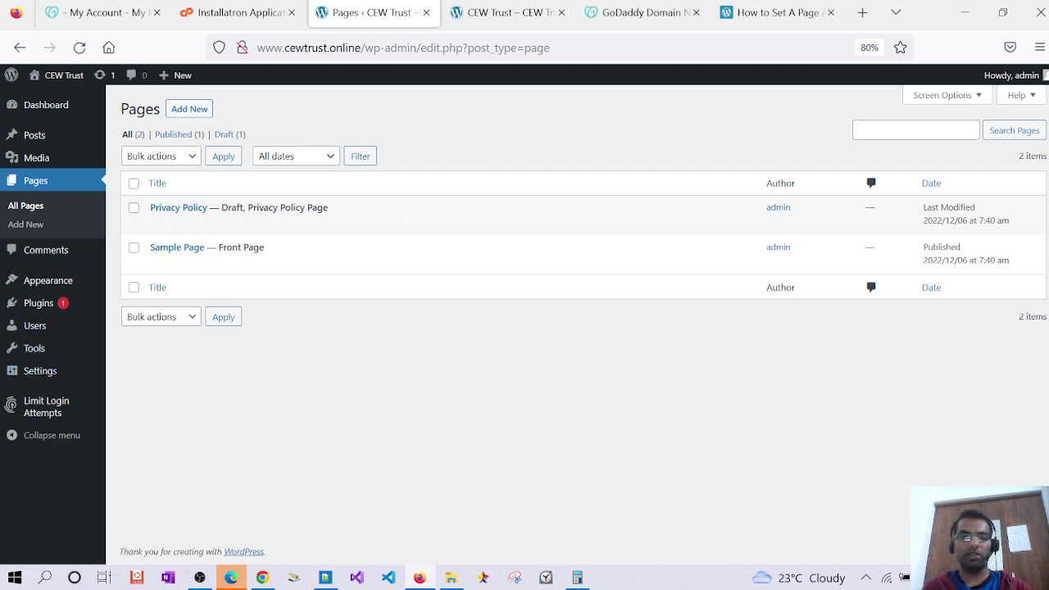
{"action": "left_click", "coordinate": [482, 24]}
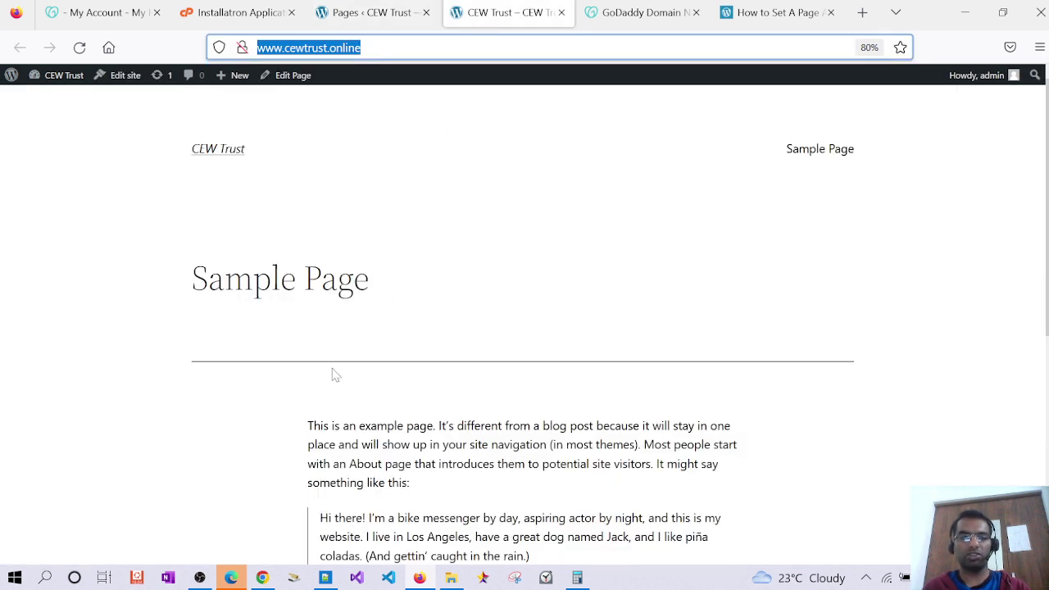
{"action": "left_click", "coordinate": [367, 15]}
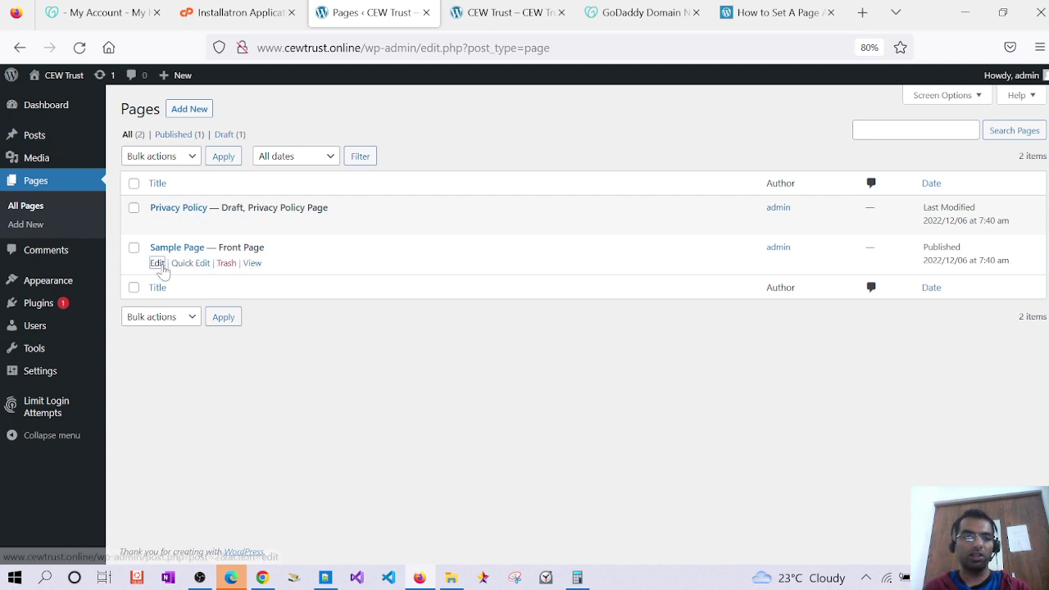
Open Sample Page in the block editor and delete its first paragraph
{"action": "left_click", "coordinate": [158, 264]}
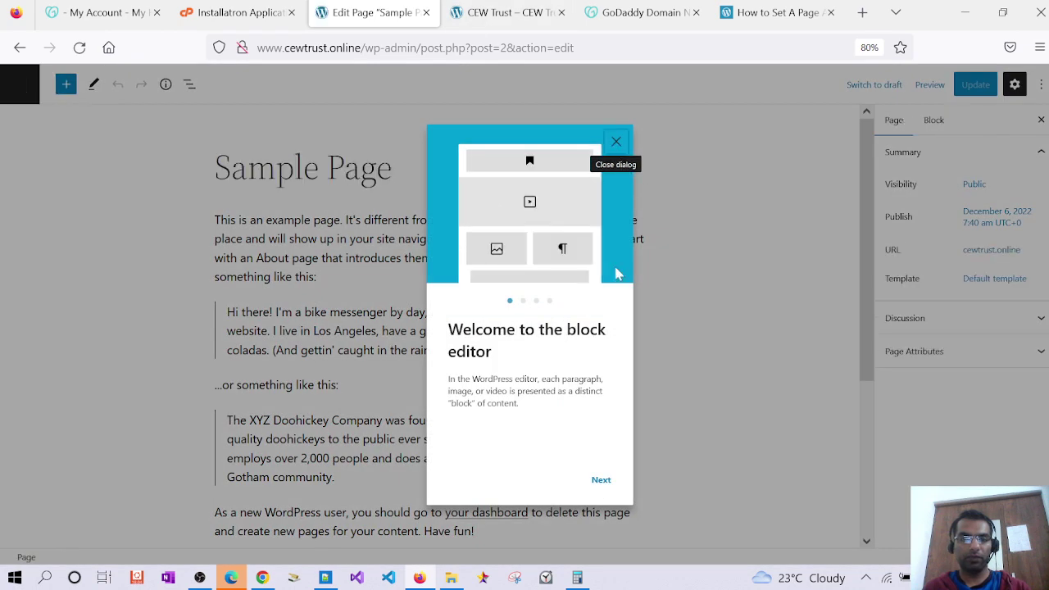
{"action": "left_click", "coordinate": [617, 143]}
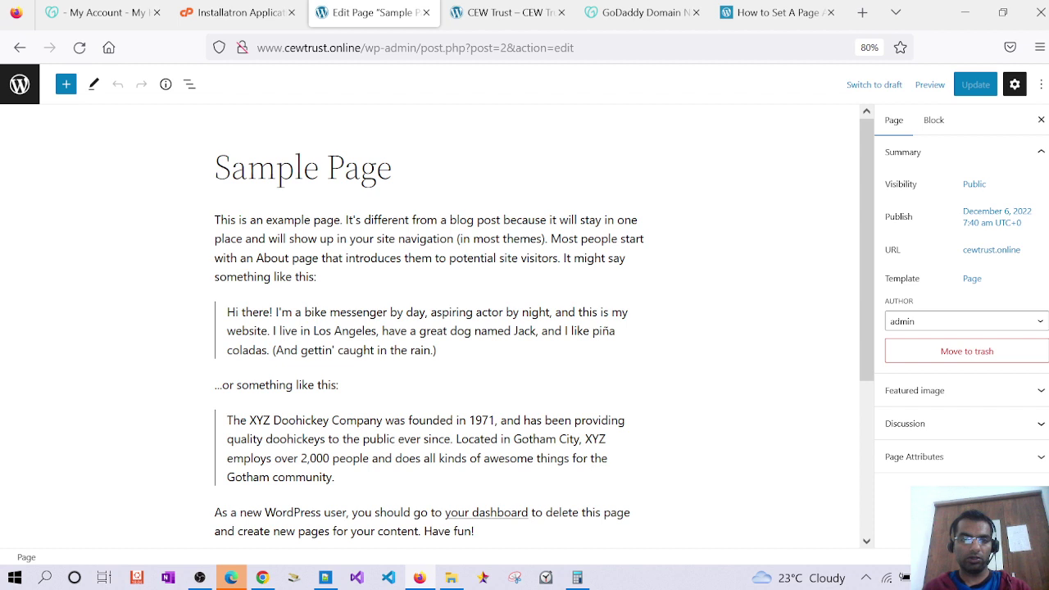
{"action": "left_click", "coordinate": [267, 220]}
{"action": "left_click_drag", "start_coordinate": [215, 220], "coordinate": [221, 220]}
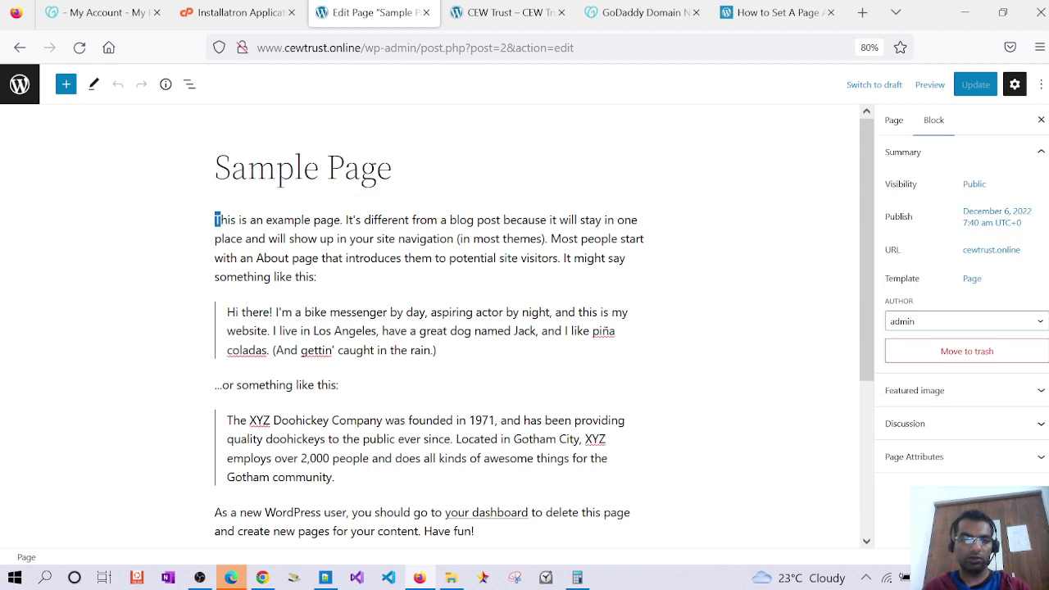
{"action": "left_click", "coordinate": [216, 222]}
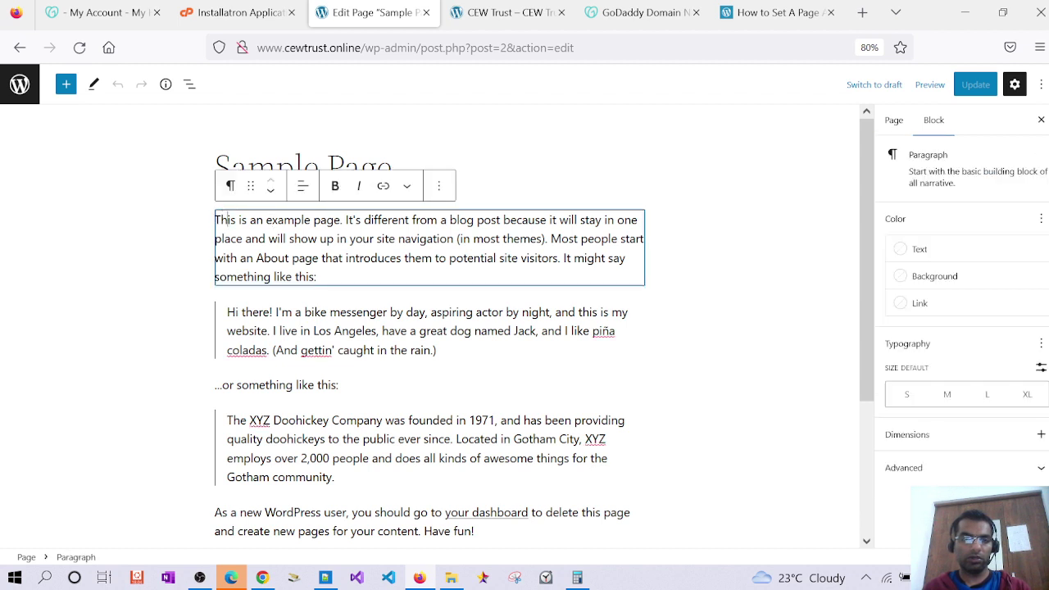
{"action": "left_click", "coordinate": [439, 185]}
{"action": "left_click", "coordinate": [498, 489]}
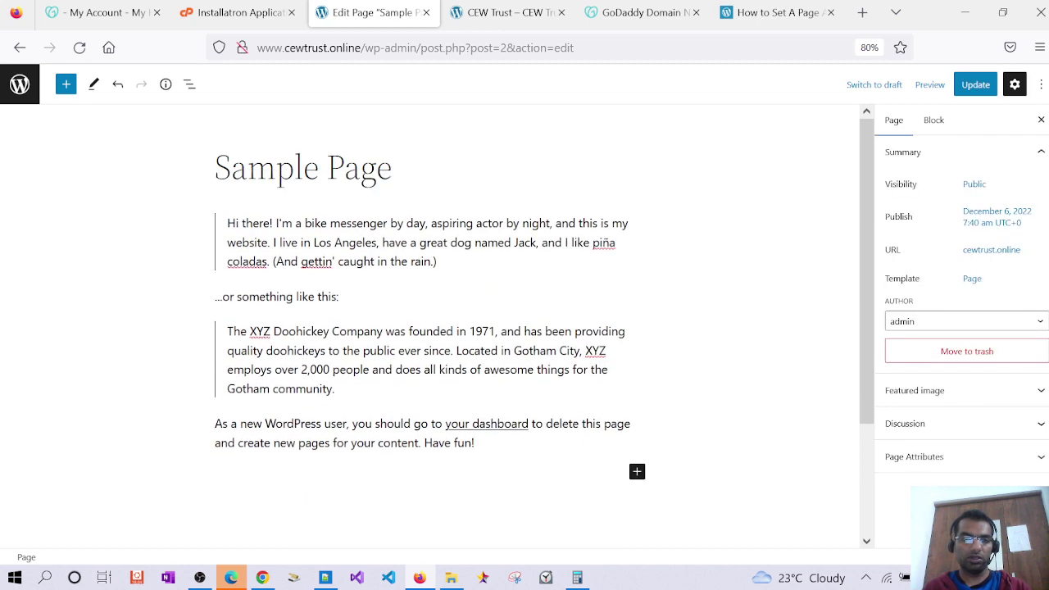
Delete the quote's paragraph and the '…or something like this:' line
{"action": "left_click", "coordinate": [418, 219]}
{"action": "left_click", "coordinate": [488, 186]}
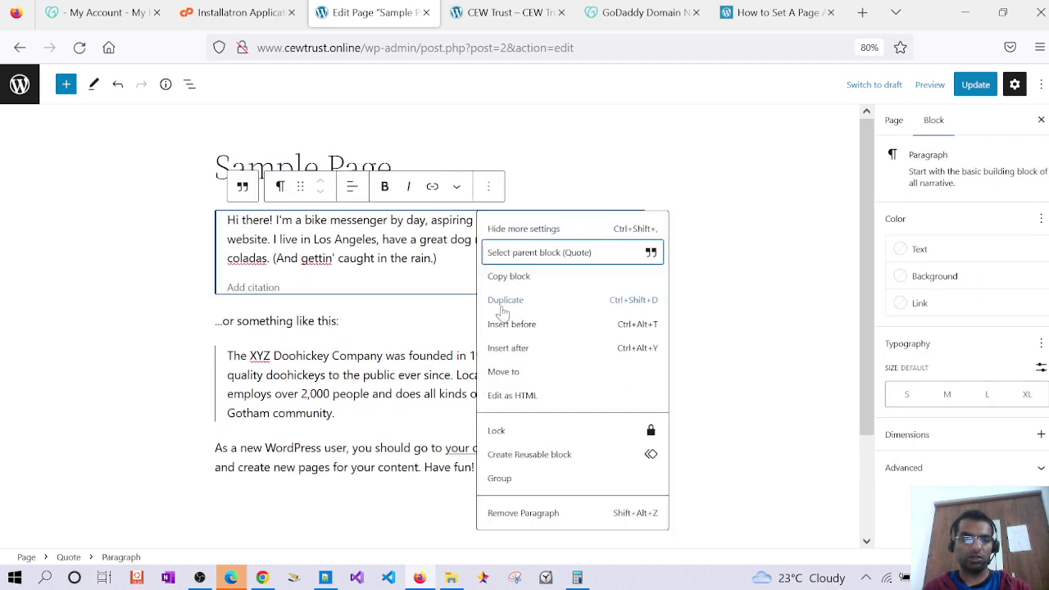
{"action": "left_click", "coordinate": [511, 514]}
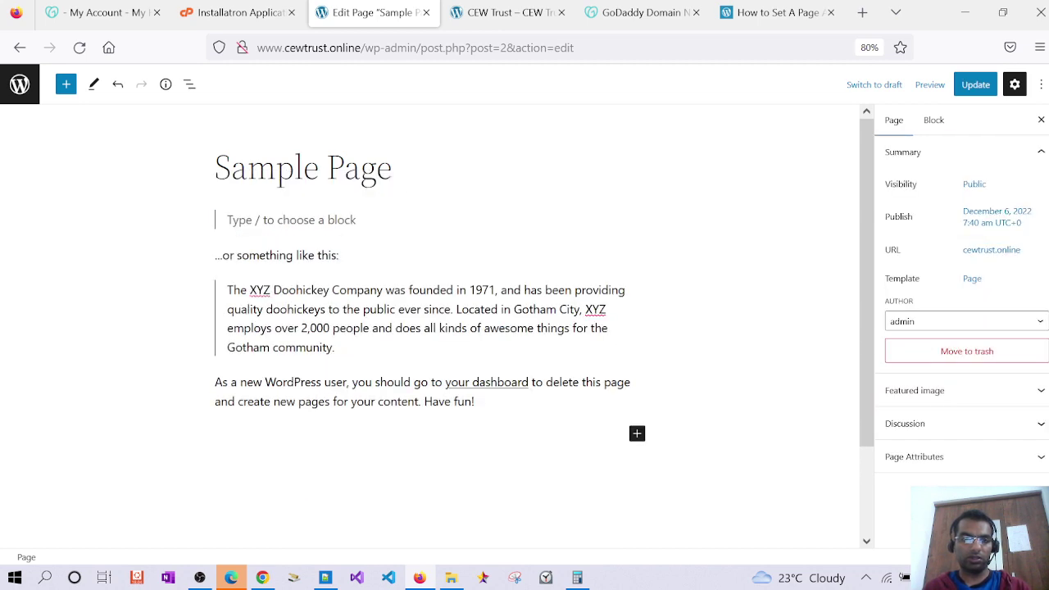
{"action": "left_click", "coordinate": [436, 220]}
{"action": "left_click", "coordinate": [438, 220]}
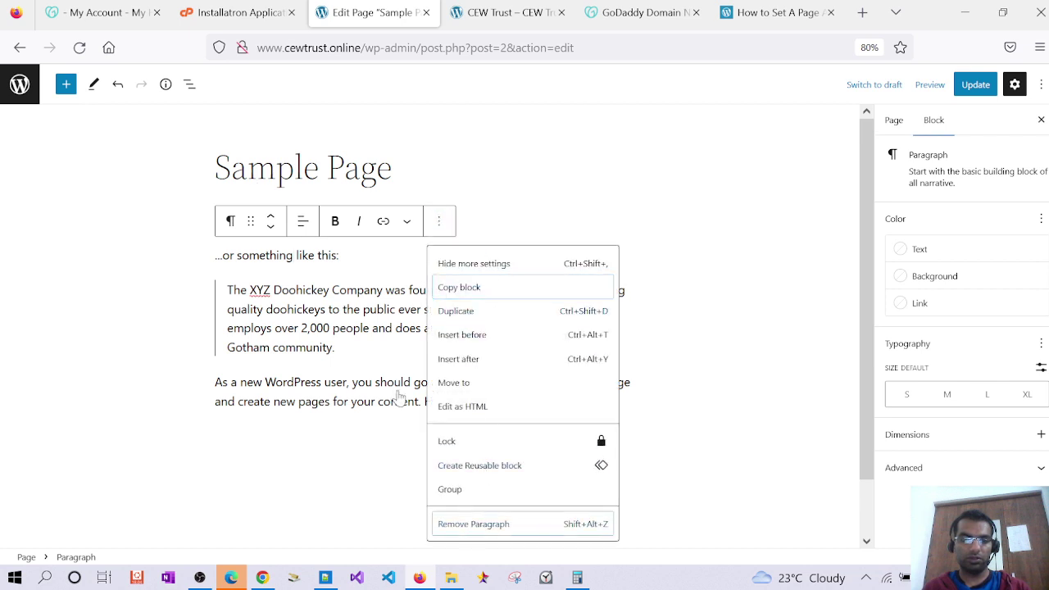
{"action": "key", "text": "shift+alt+z"}
Retitle the page 'Home Page' and update it
{"action": "double_click", "coordinate": [267, 169]}
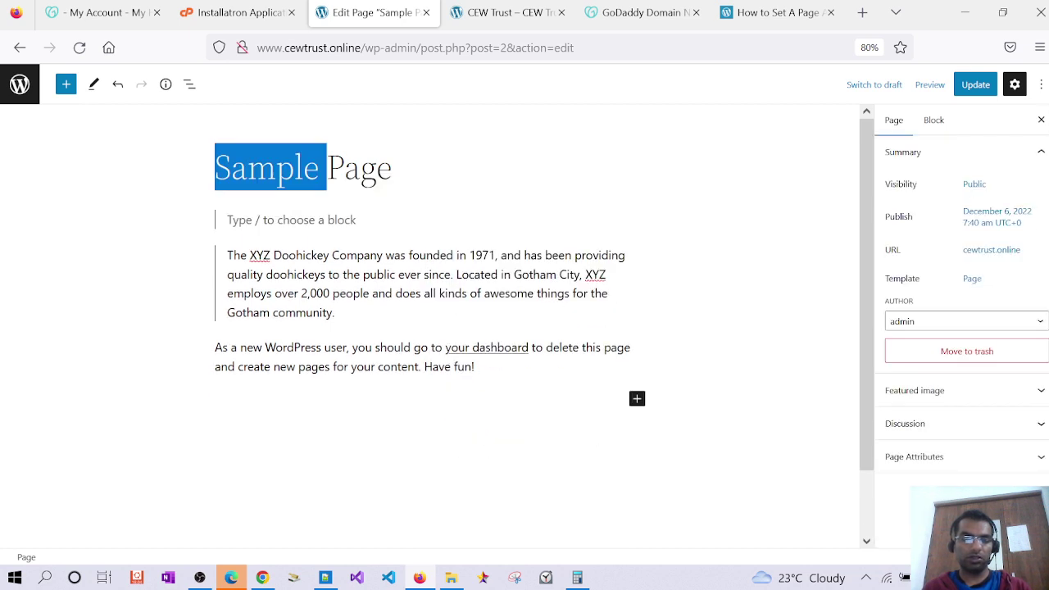
{"action": "type", "text": "Home"}
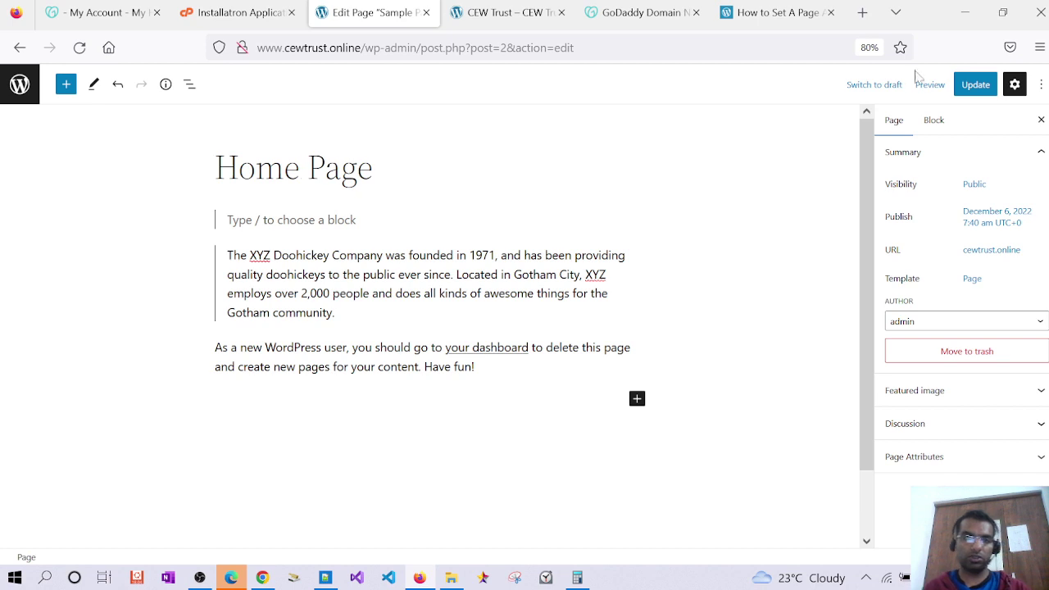
{"action": "left_click", "coordinate": [976, 91]}
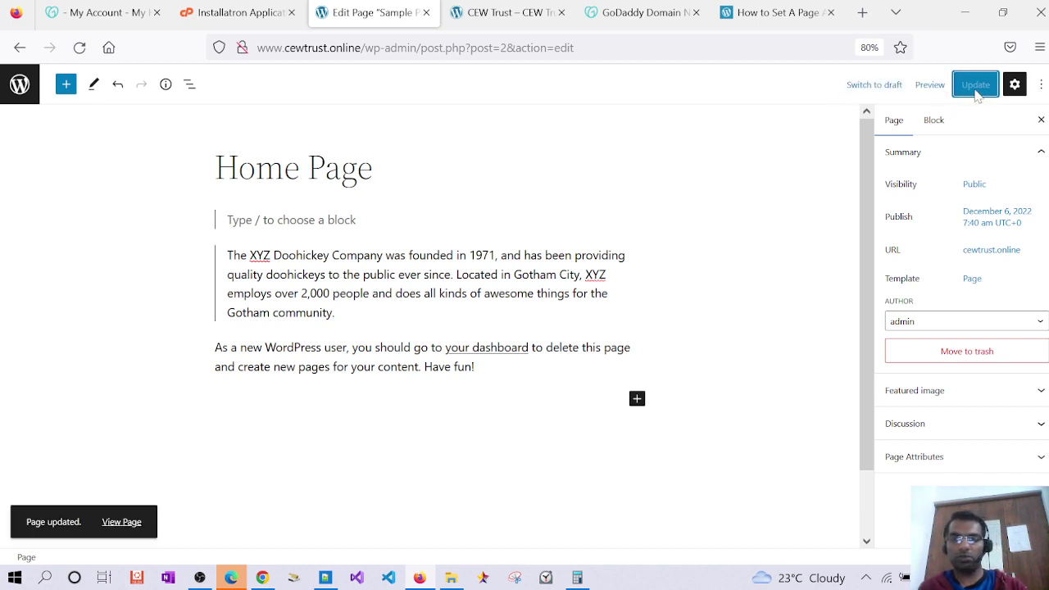
{"action": "left_click", "coordinate": [509, 12]}
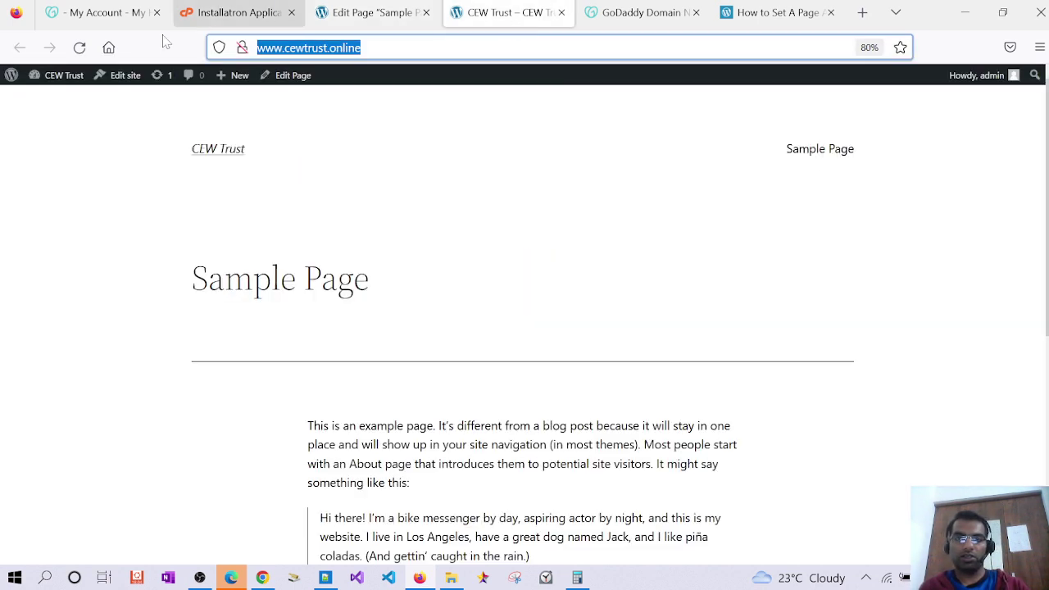
{"action": "left_click", "coordinate": [80, 47]}
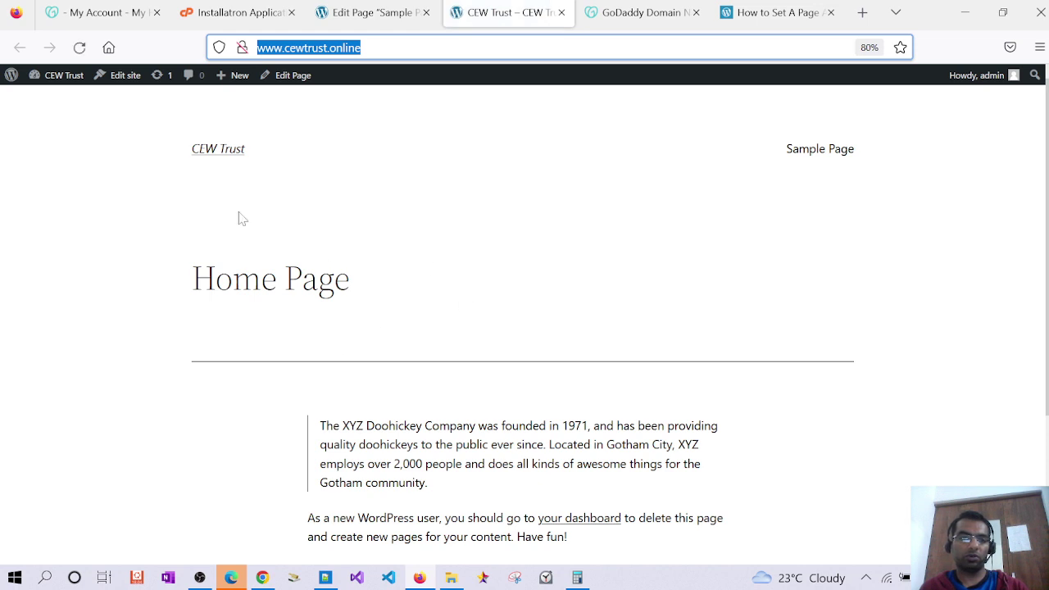
{"action": "type", "text": "w"}
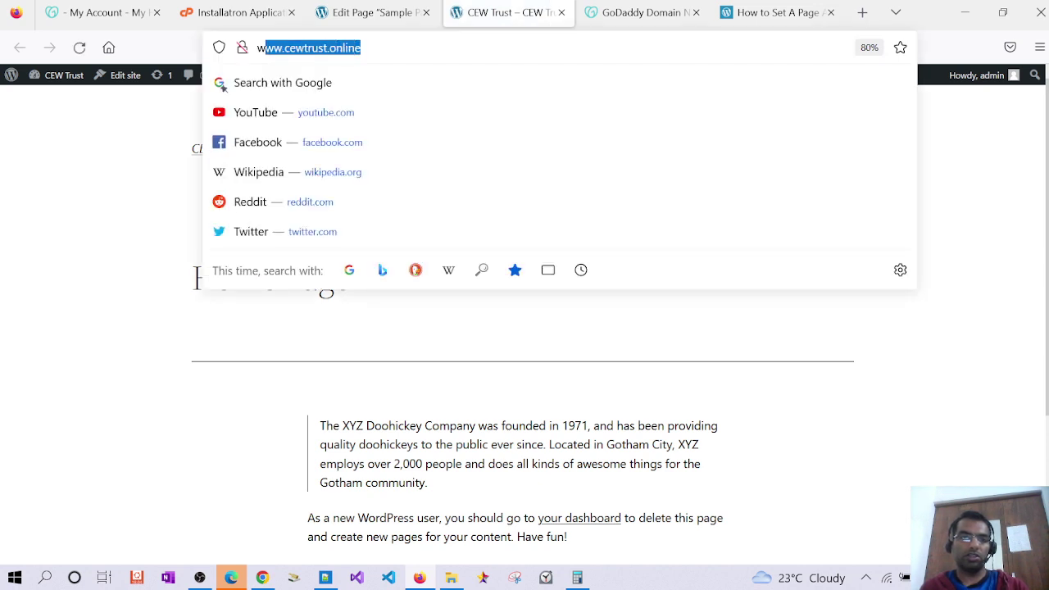
{"action": "key", "text": "Return"}
{"action": "scroll", "coordinate": [359, 385], "scroll_direction": "down", "scroll_amount": 3}
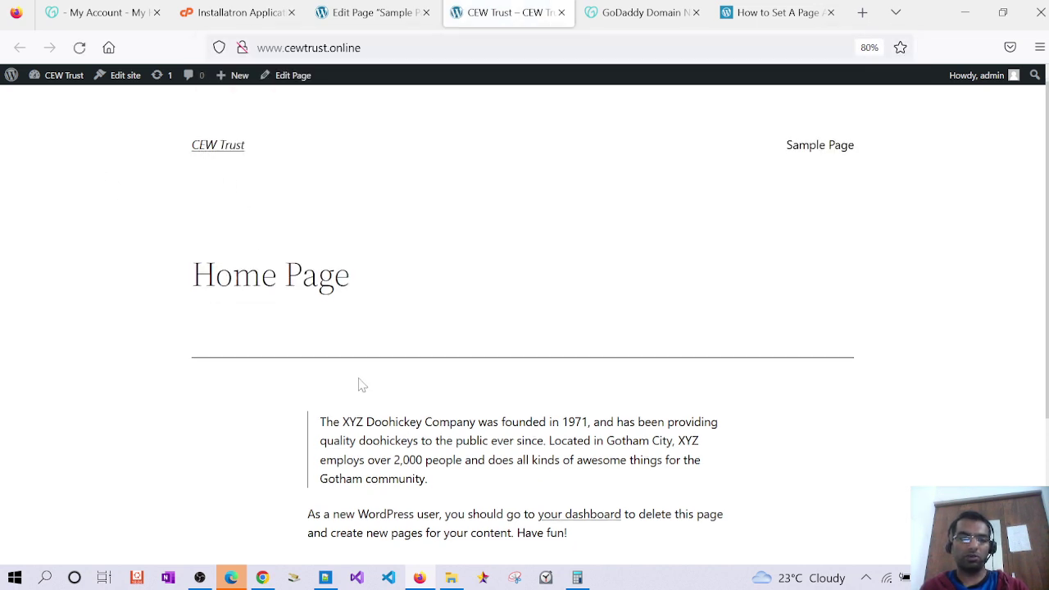
{"action": "scroll", "coordinate": [365, 386], "scroll_direction": "up", "scroll_amount": 3}
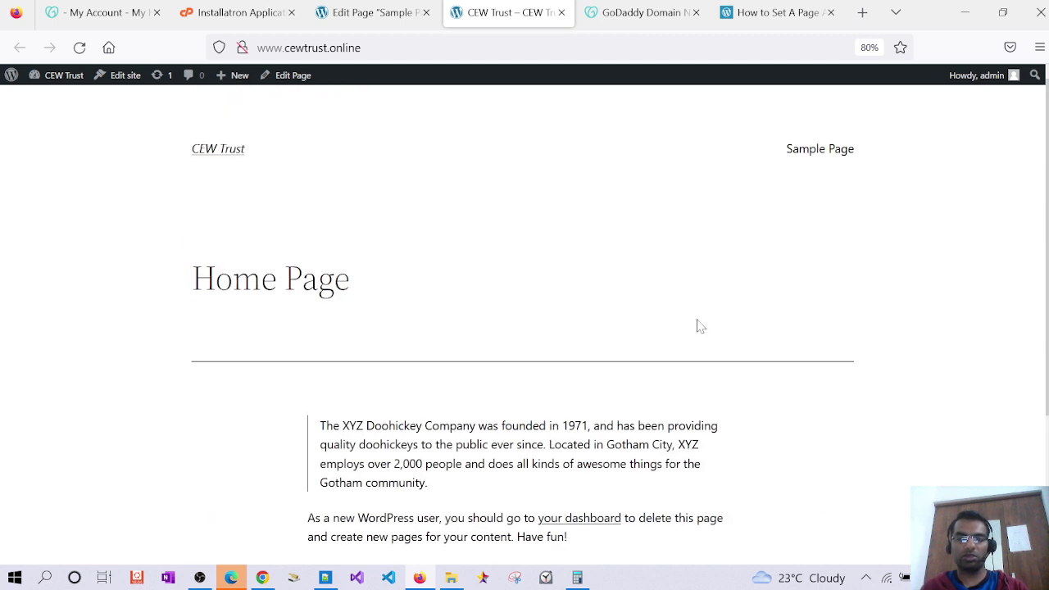